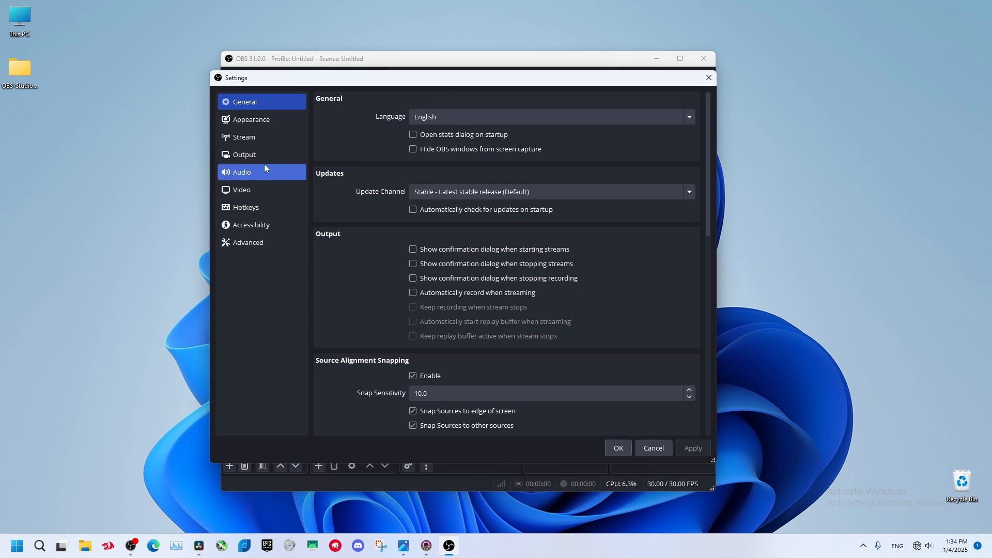
Check which device is assigned to Mic/Auxiliary Audio in the audio settings and close the settings
{"action": "left_click", "coordinate": [264, 171]}
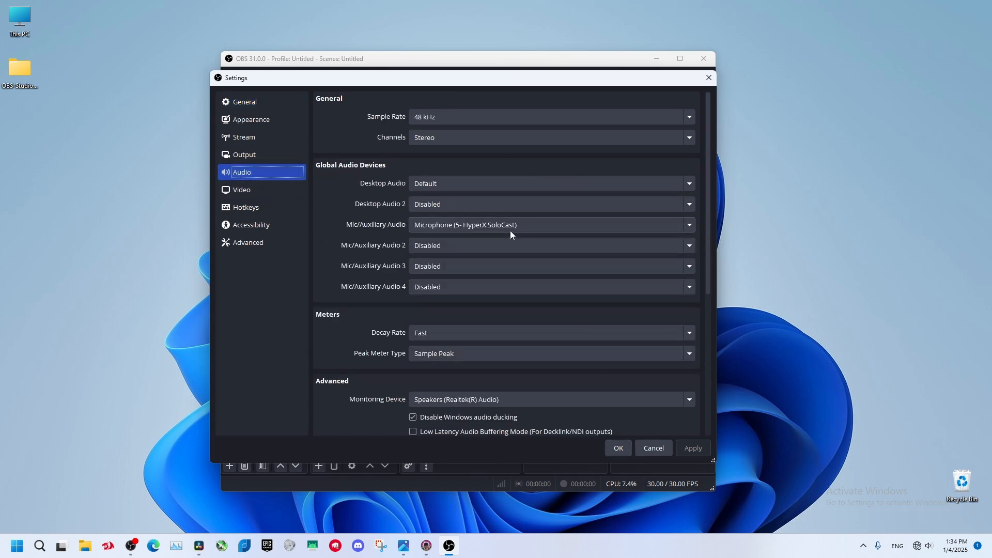
{"action": "left_click", "coordinate": [614, 449]}
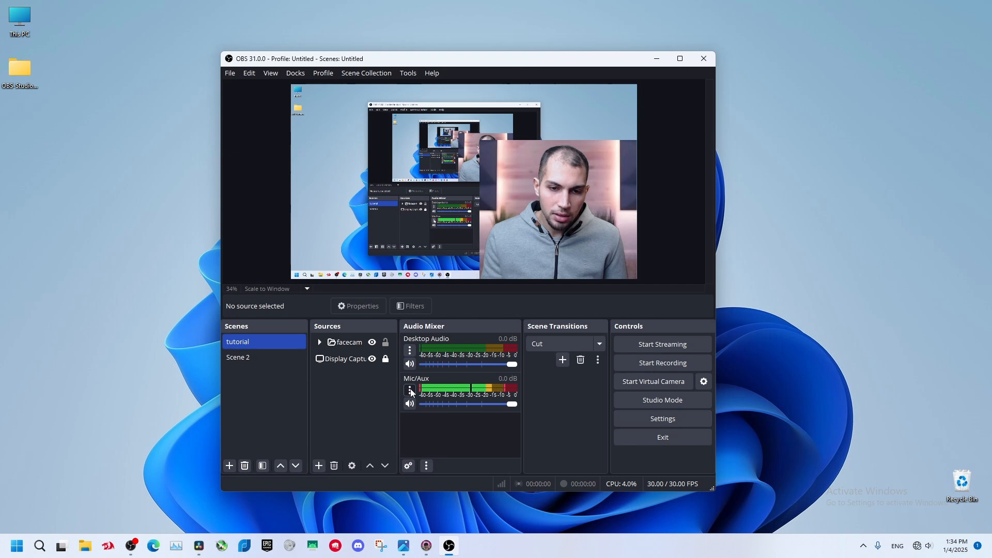
Open the Mic/Aux filters, place both windows side by side to review the filter list, and close the filters
{"action": "left_click", "coordinate": [410, 391]}
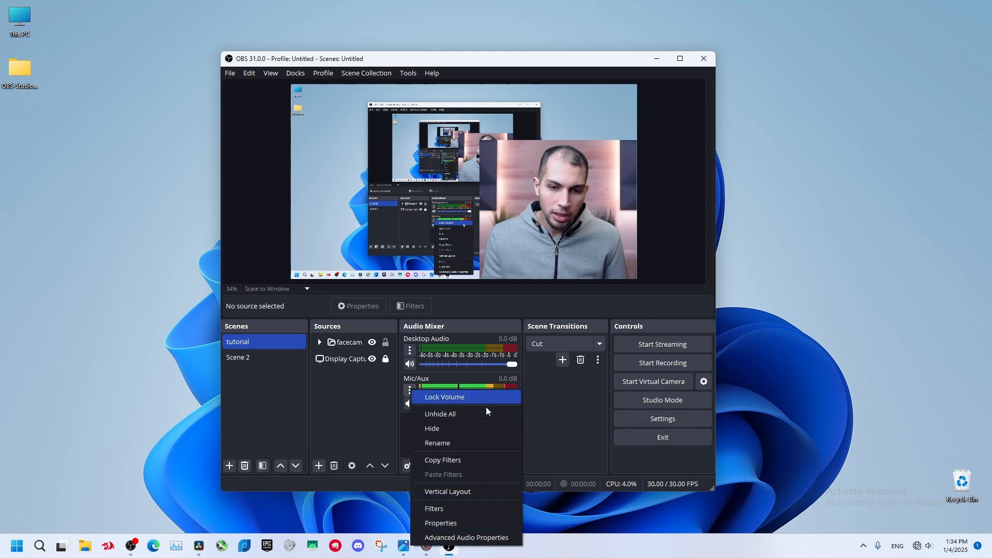
{"action": "left_click", "coordinate": [468, 505]}
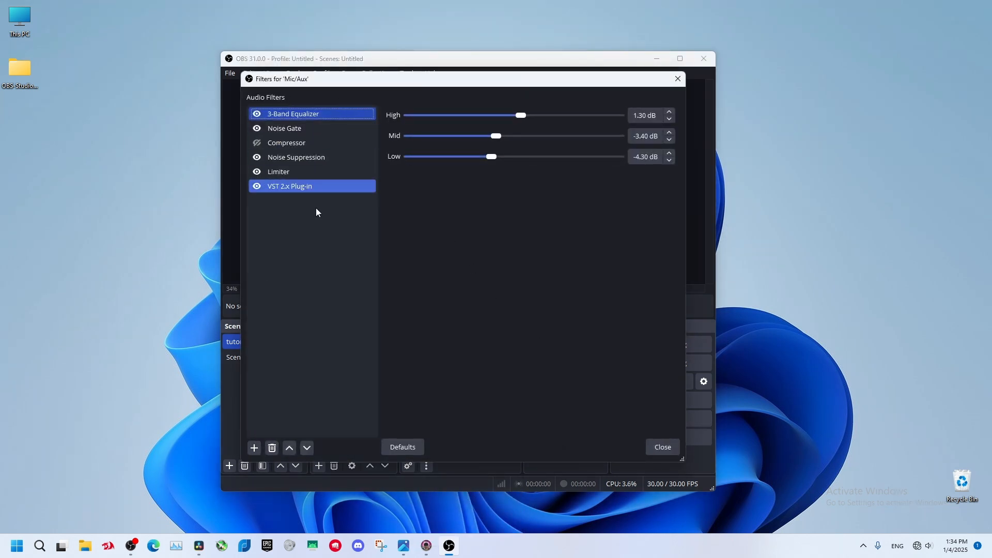
{"action": "left_click_drag", "start_coordinate": [382, 78], "coordinate": [664, 89]}
{"action": "left_click_drag", "start_coordinate": [439, 52], "coordinate": [330, 39]}
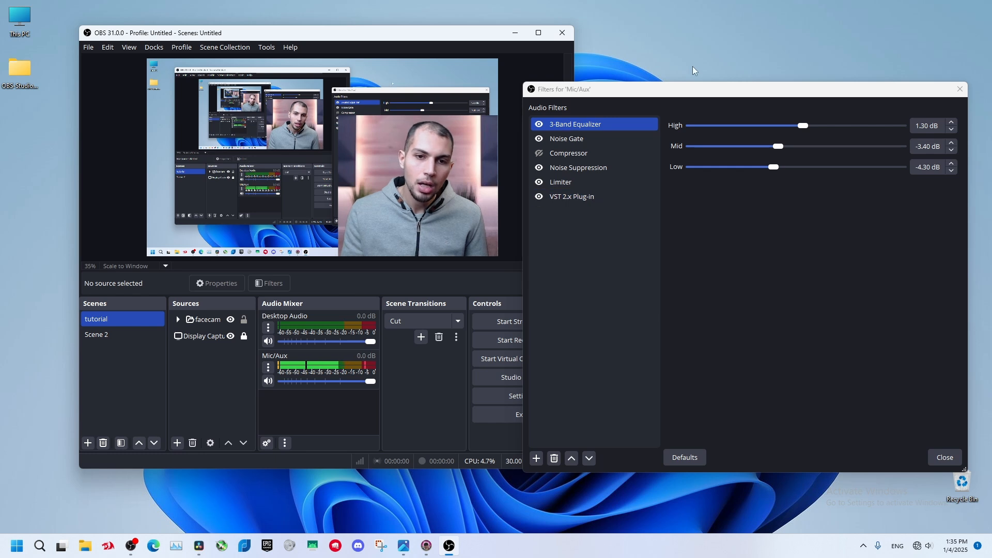
{"action": "left_click", "coordinate": [572, 200]}
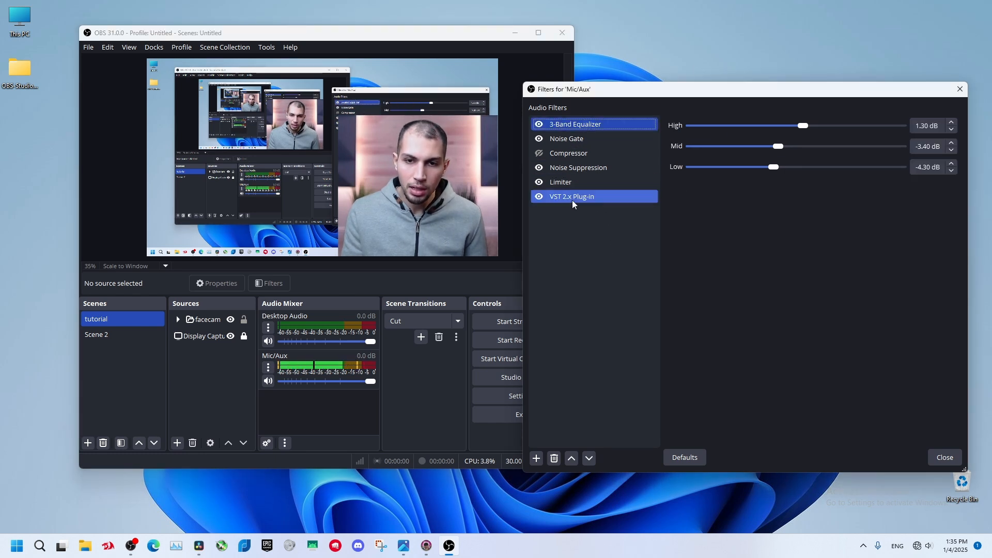
{"action": "key", "text": "Escape"}
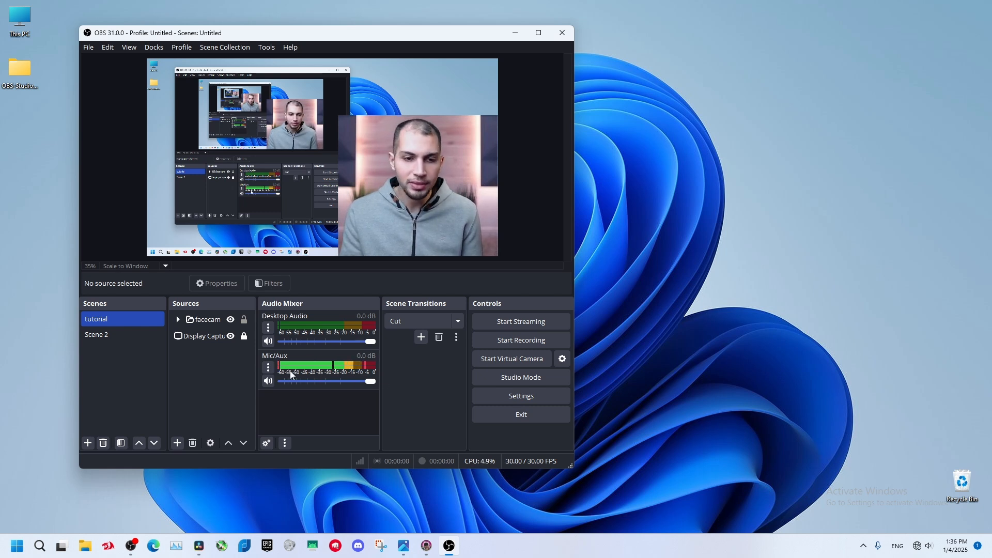
Add a 3-Band Equalizer filter to the Mic/Aux source under its default name
{"action": "left_click", "coordinate": [268, 367]}
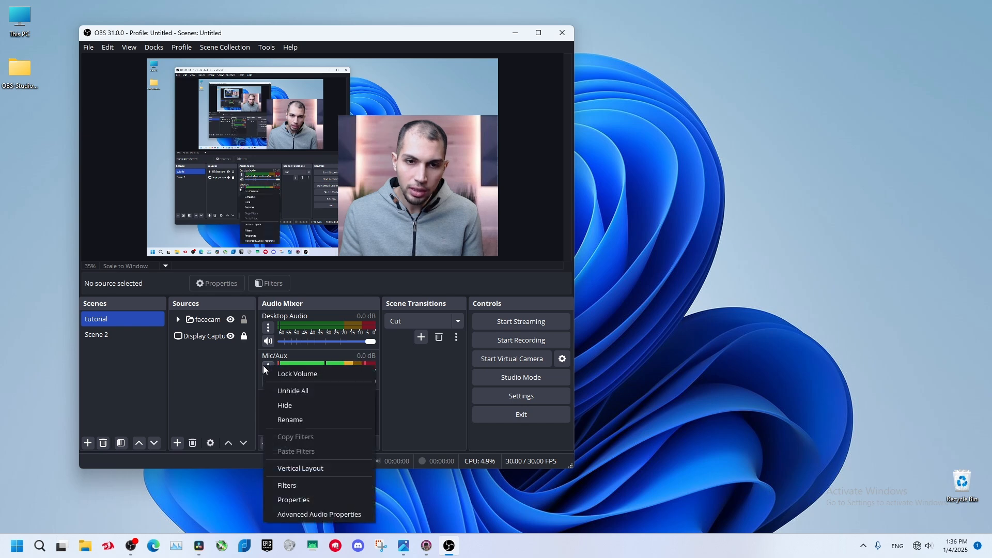
{"action": "left_click", "coordinate": [297, 486]}
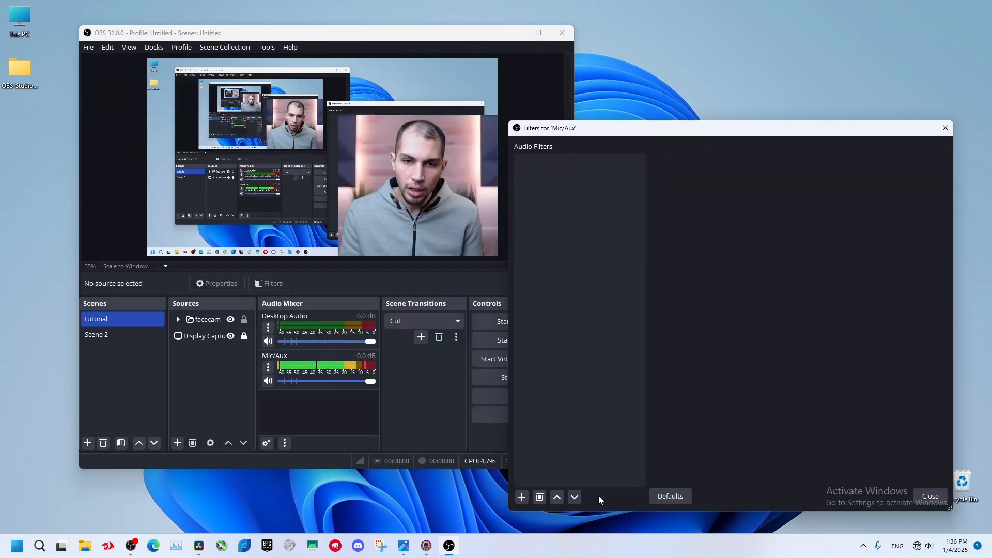
{"action": "left_click", "coordinate": [522, 497]}
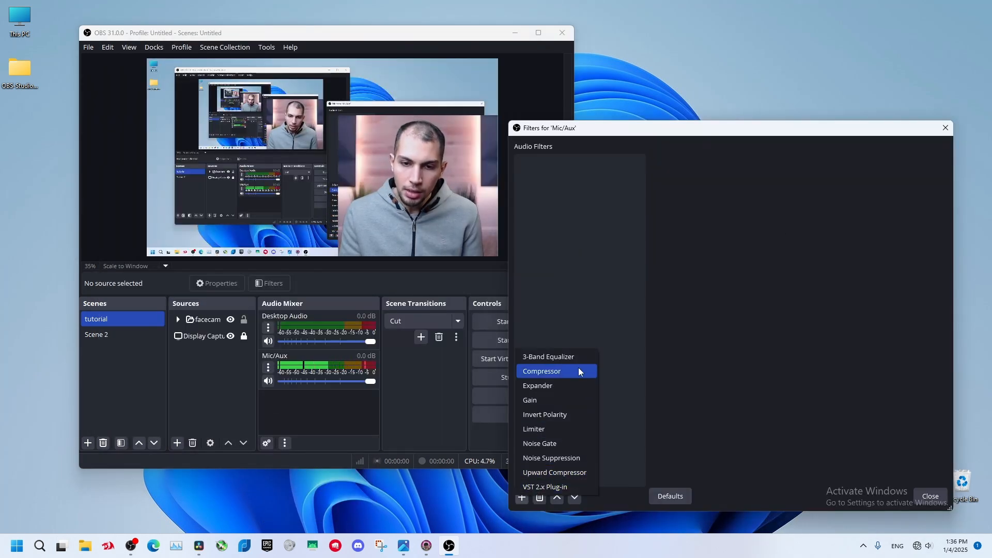
{"action": "left_click", "coordinate": [566, 358]}
{"action": "left_click", "coordinate": [706, 335]}
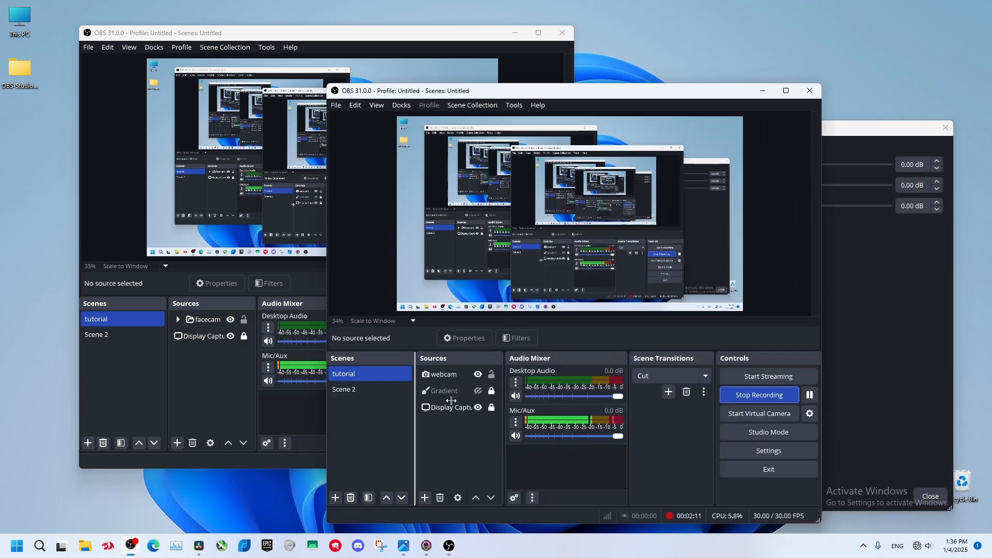
Examine the 3-Band Equalizer's High, Mid and Low settings in the Mic/Aux filters of the other, recording OBS window
{"action": "left_click", "coordinate": [515, 422]}
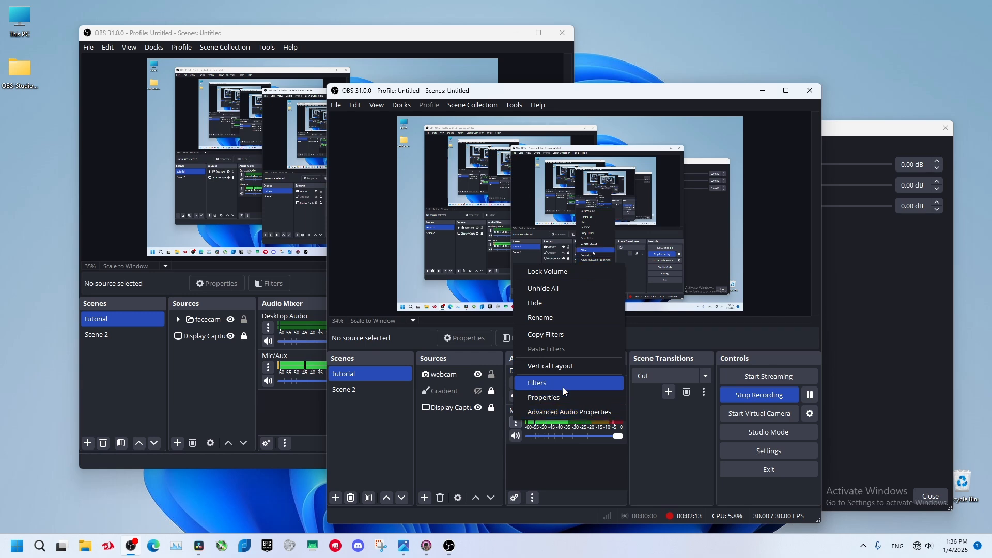
{"action": "left_click", "coordinate": [563, 387]}
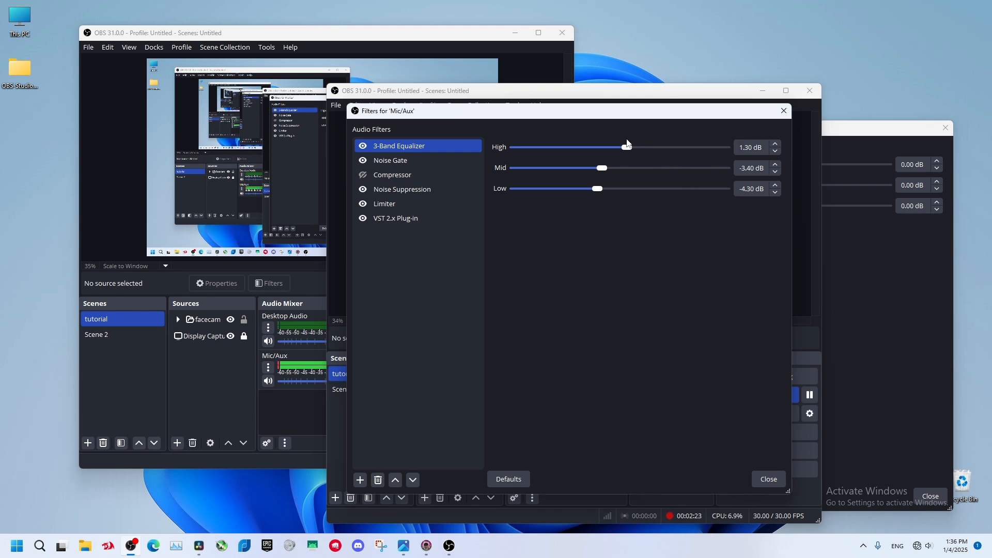
{"action": "left_click_drag", "start_coordinate": [625, 147], "coordinate": [618, 148]}
{"action": "left_click_drag", "start_coordinate": [734, 167], "coordinate": [606, 175]}
{"action": "left_click_drag", "start_coordinate": [622, 116], "coordinate": [491, 129]}
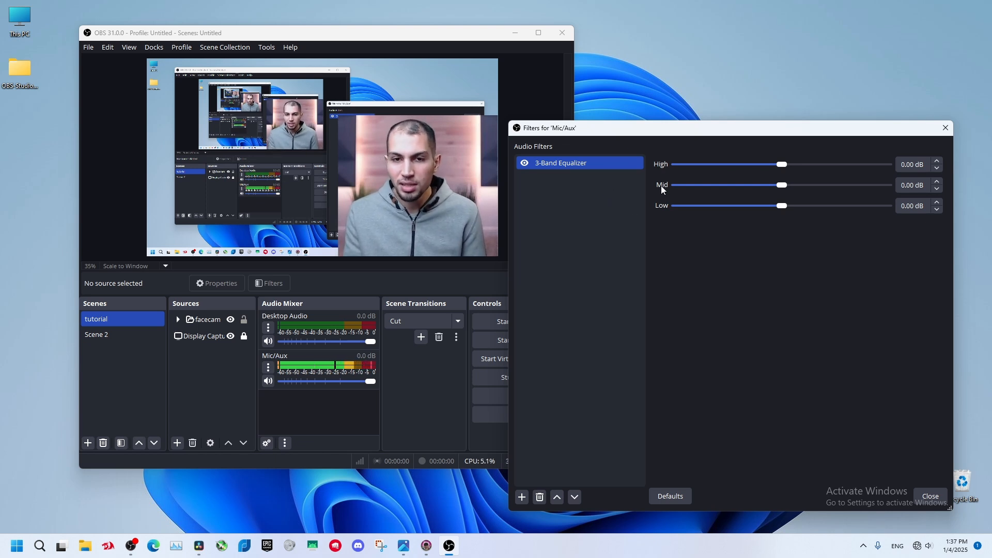
Remove the 3-Band Equalizer filter from the Mic/Aux source
{"action": "left_click", "coordinate": [539, 497]}
{"action": "left_click", "coordinate": [782, 332]}
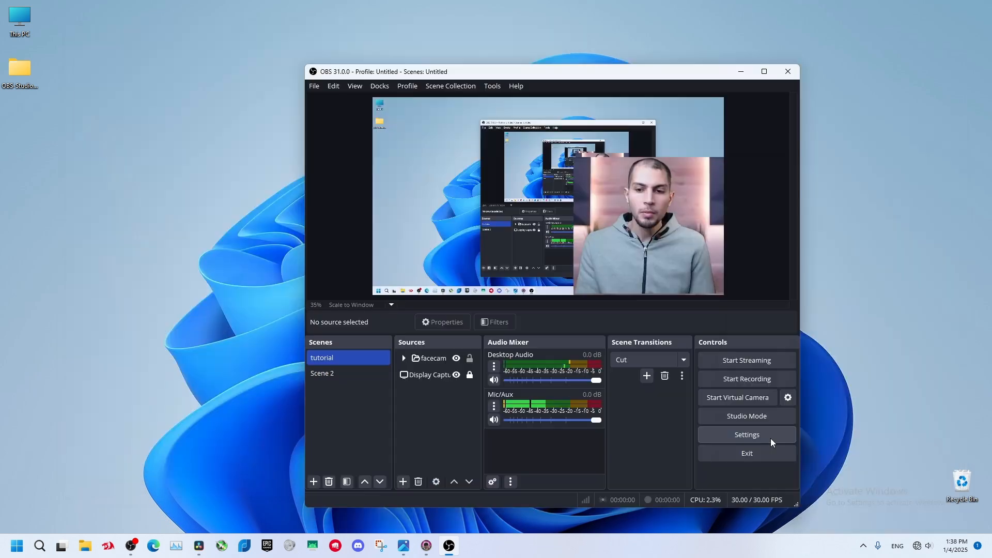
Set the audio monitoring device to Speakers (Realtek(R) Audio) in the audio settings and confirm
{"action": "left_click", "coordinate": [771, 438]}
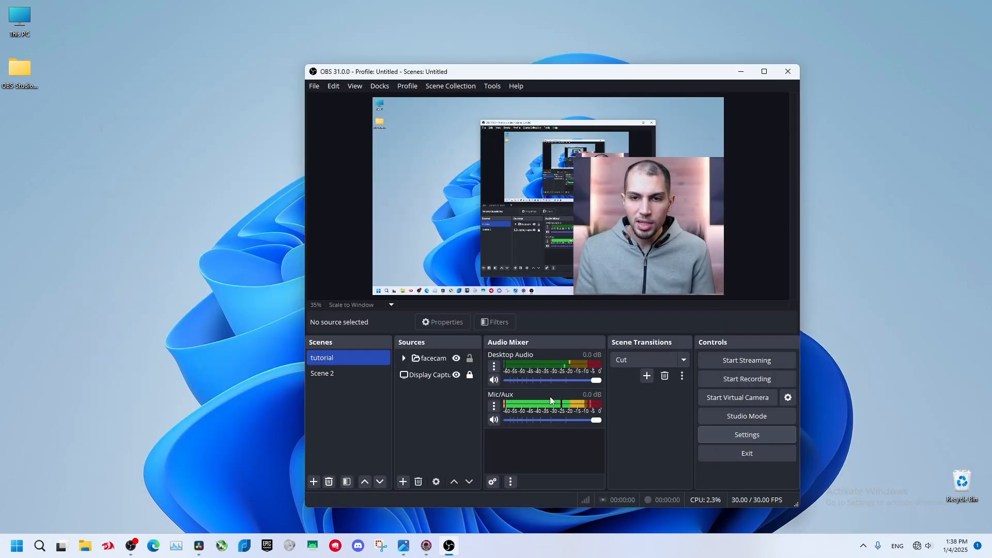
{"action": "left_click", "coordinate": [340, 184]}
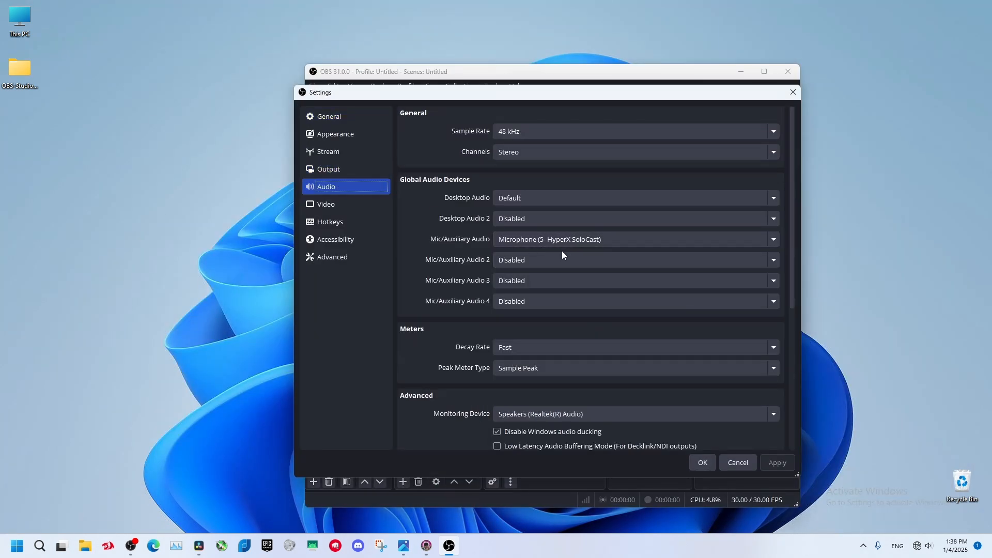
{"action": "scroll", "coordinate": [475, 382], "scroll_direction": "down", "scroll_amount": 1}
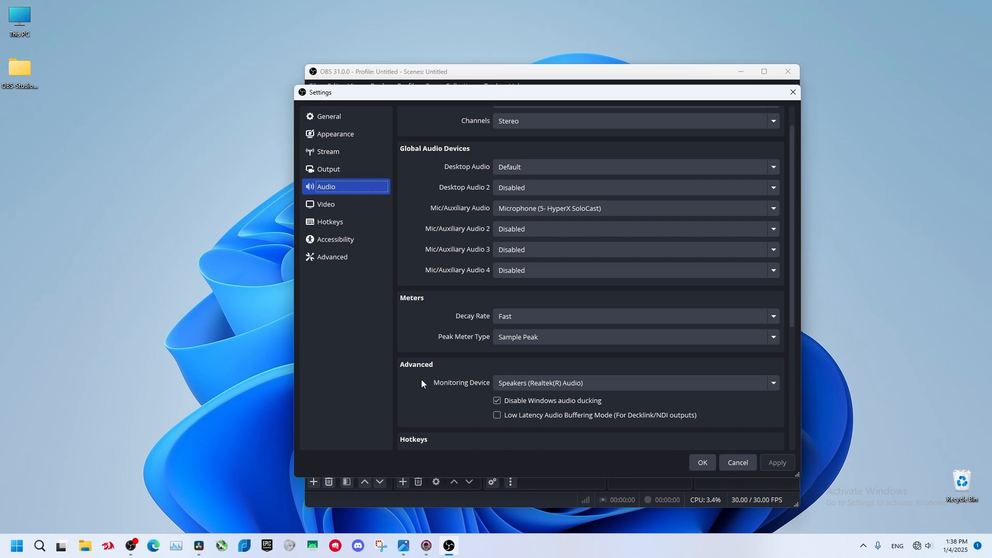
{"action": "left_click", "coordinate": [557, 385]}
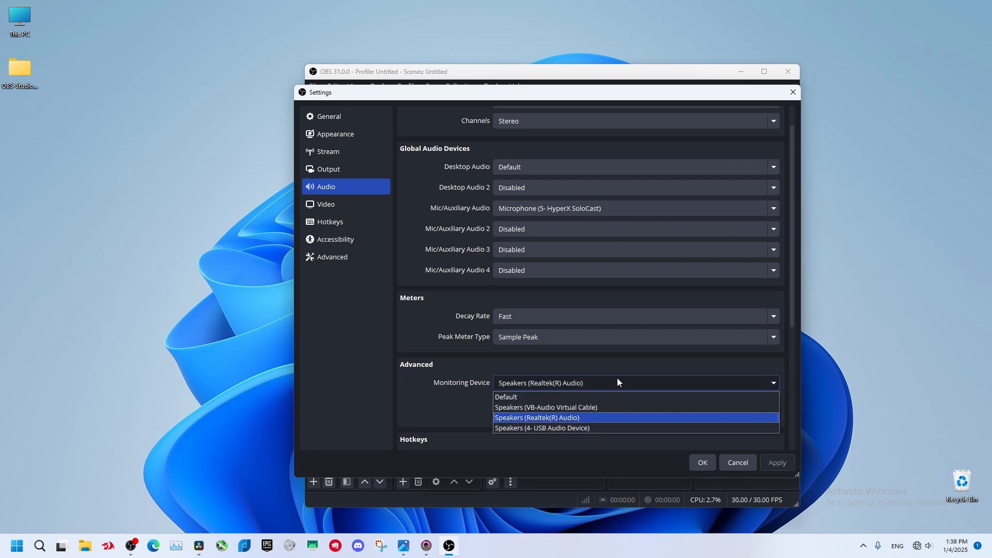
{"action": "left_click", "coordinate": [555, 418]}
{"action": "left_click", "coordinate": [702, 462]}
Open the Advanced Audio Properties from Mic/Aux and look through its audio monitoring options
{"action": "left_click", "coordinate": [494, 407]}
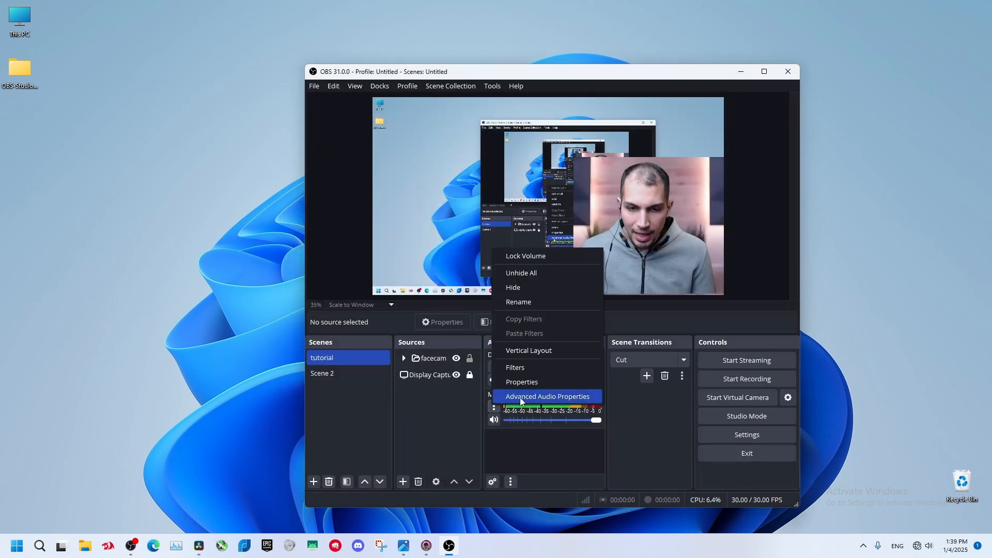
{"action": "left_click", "coordinate": [550, 396]}
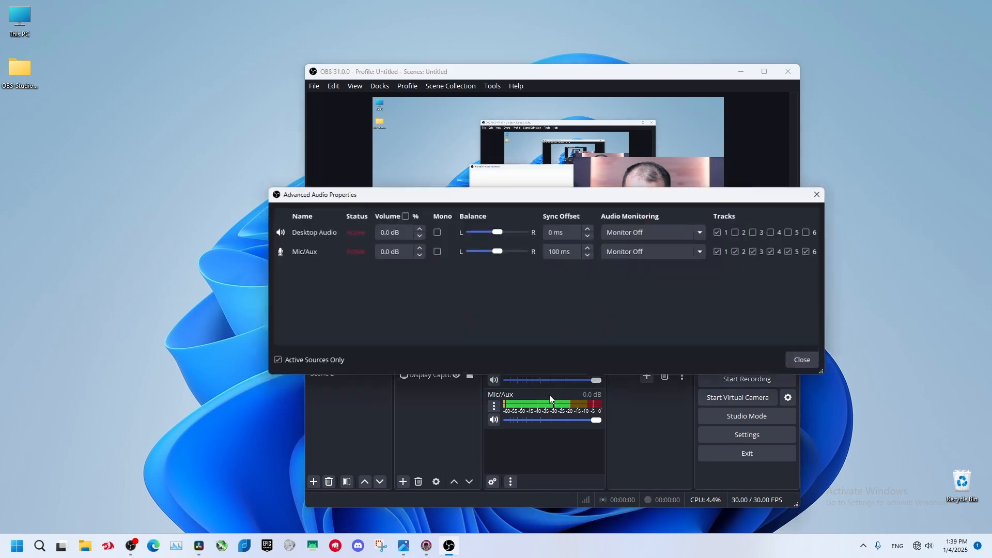
{"action": "left_click", "coordinate": [428, 117]}
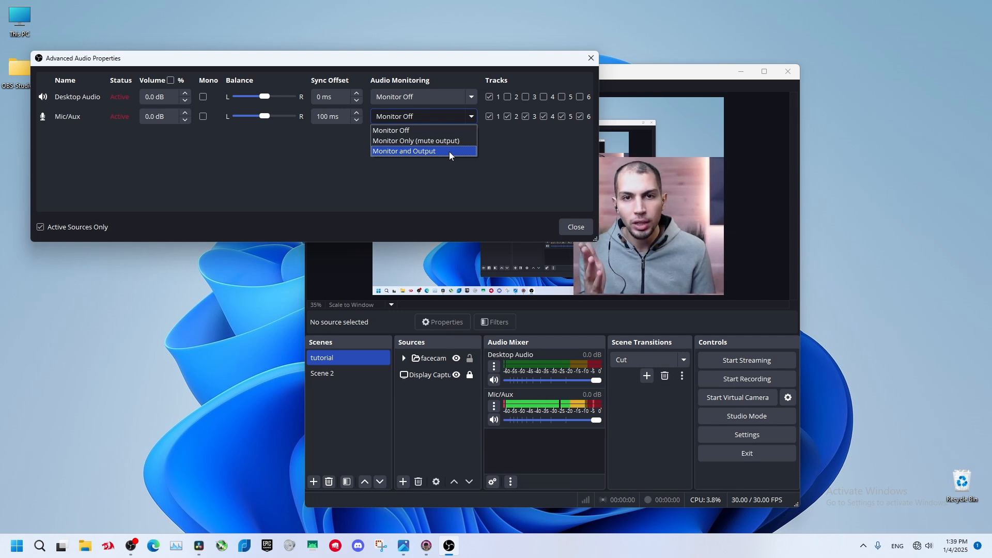
{"action": "left_click", "coordinate": [39, 132]}
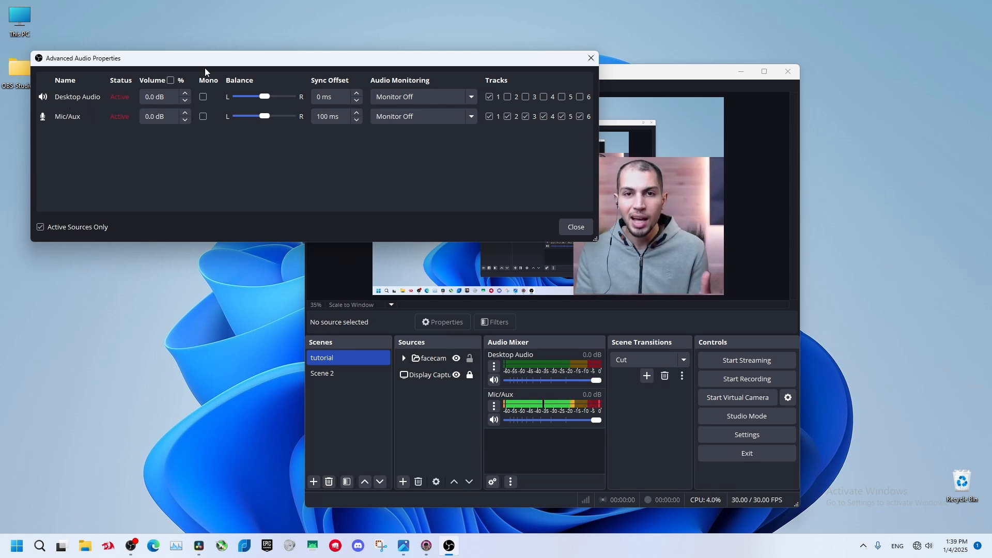
Try Monitor Only (mute output) as the Desktop Audio monitoring mode and return it to Monitor Off
{"action": "left_click", "coordinate": [424, 98]}
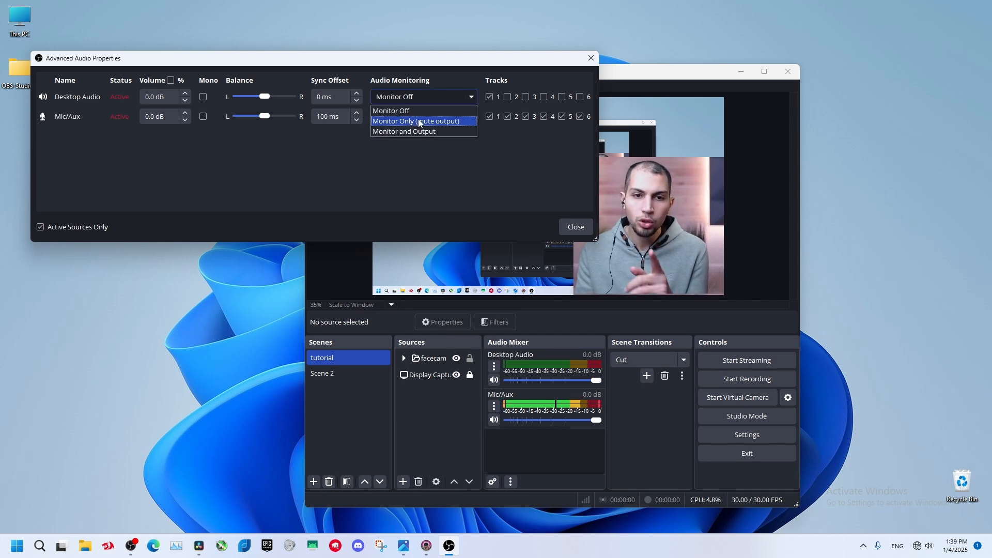
{"action": "left_click", "coordinate": [418, 121]}
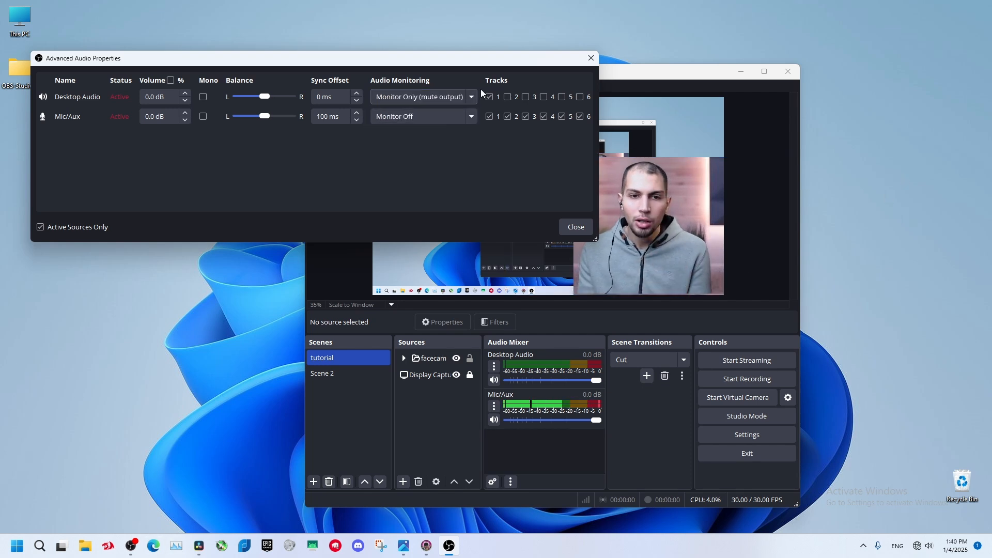
{"action": "left_click", "coordinate": [438, 97]}
{"action": "left_click", "coordinate": [443, 120]}
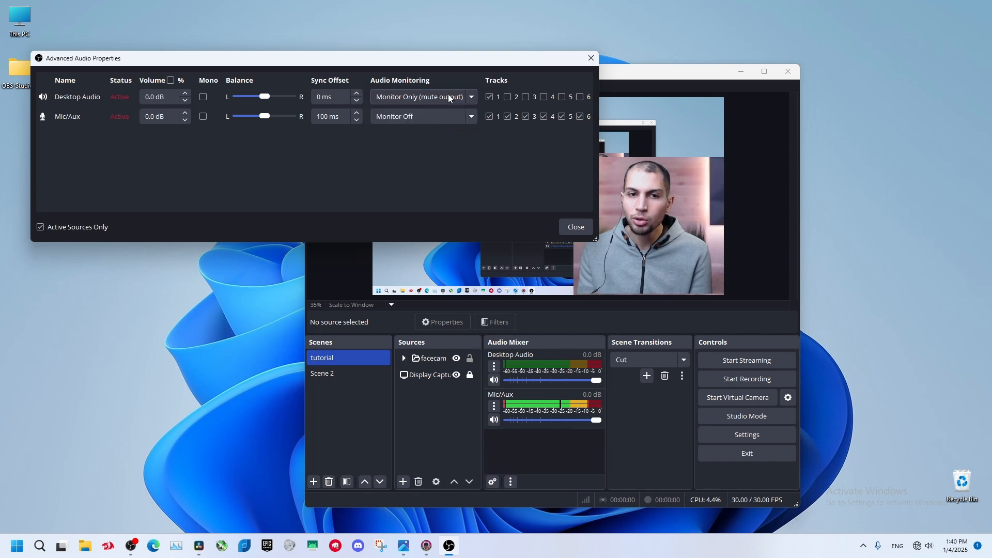
{"action": "left_click", "coordinate": [460, 96]}
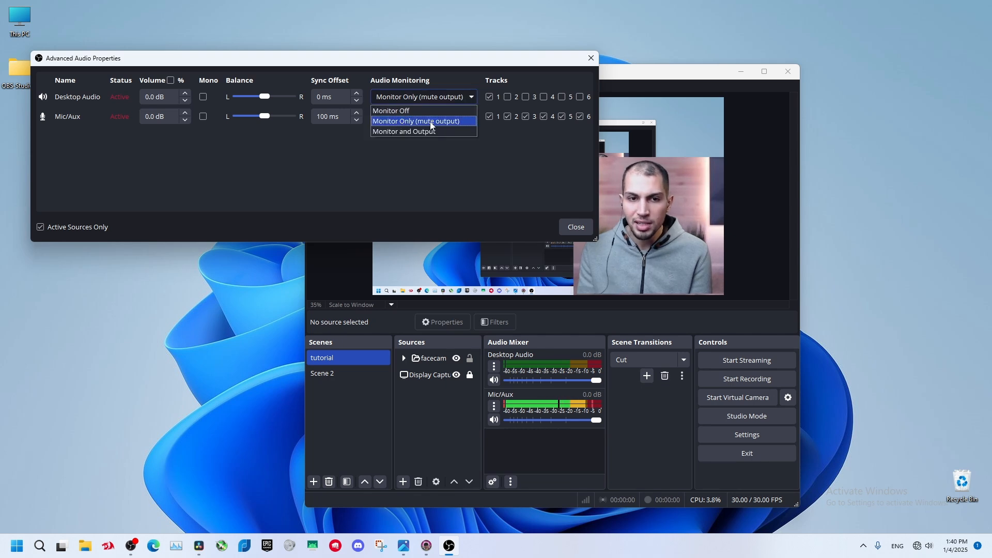
{"action": "left_click", "coordinate": [425, 117]}
{"action": "left_click", "coordinate": [424, 116]}
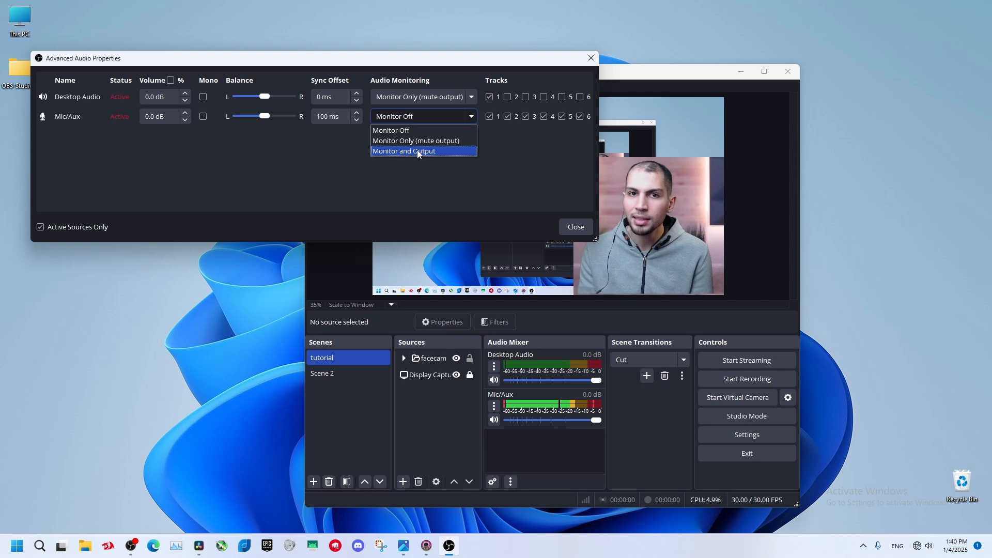
{"action": "left_click", "coordinate": [422, 97]}
{"action": "left_click", "coordinate": [391, 111]}
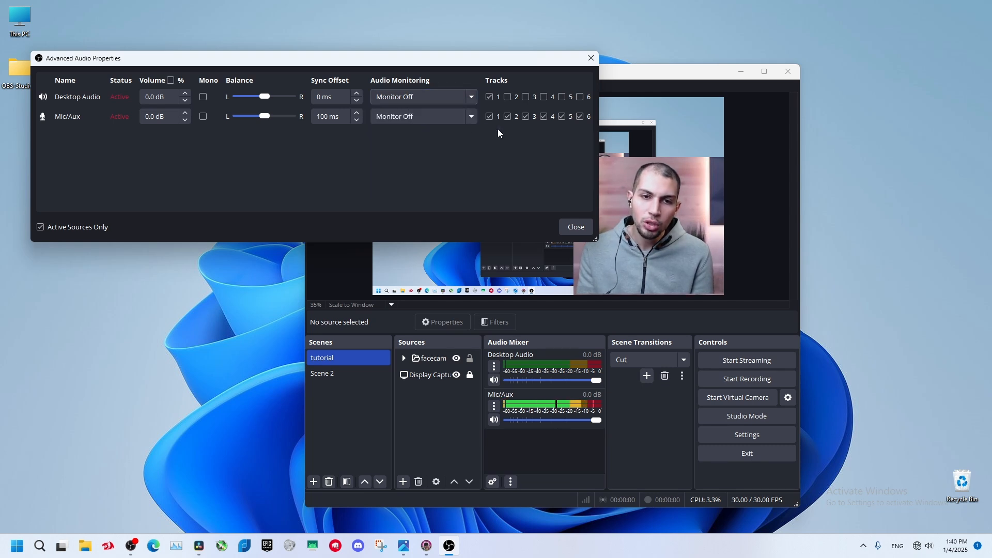
Try Monitor and Output as the Mic/Aux monitoring mode and switch it back to Monitor Off
{"action": "left_click", "coordinate": [424, 116]}
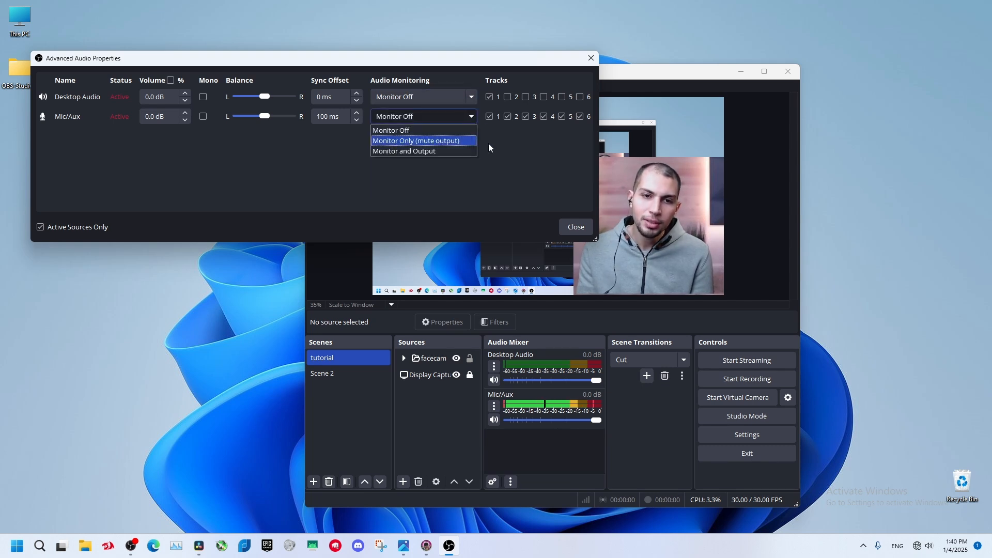
{"action": "left_click", "coordinate": [421, 151]}
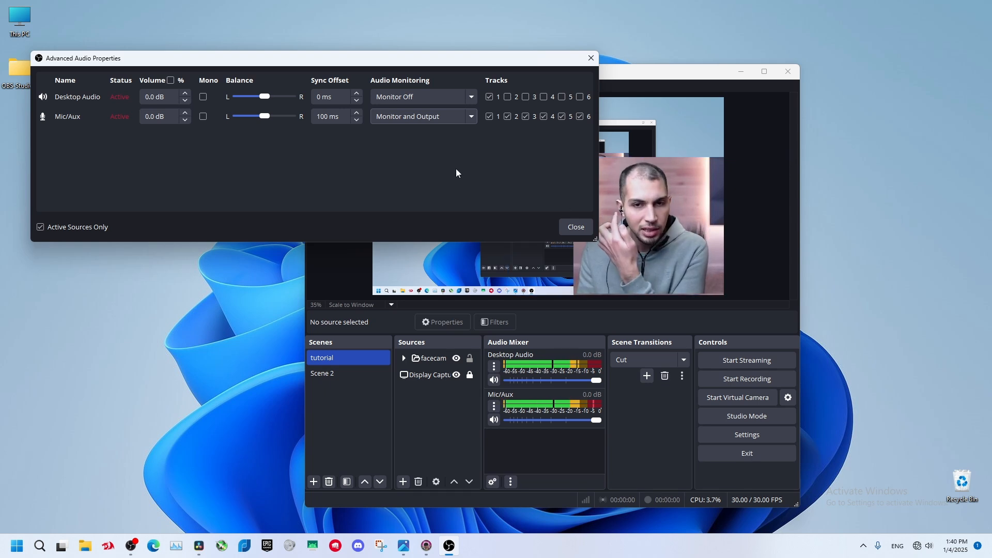
{"action": "left_click", "coordinate": [439, 116]}
{"action": "left_click", "coordinate": [402, 129]}
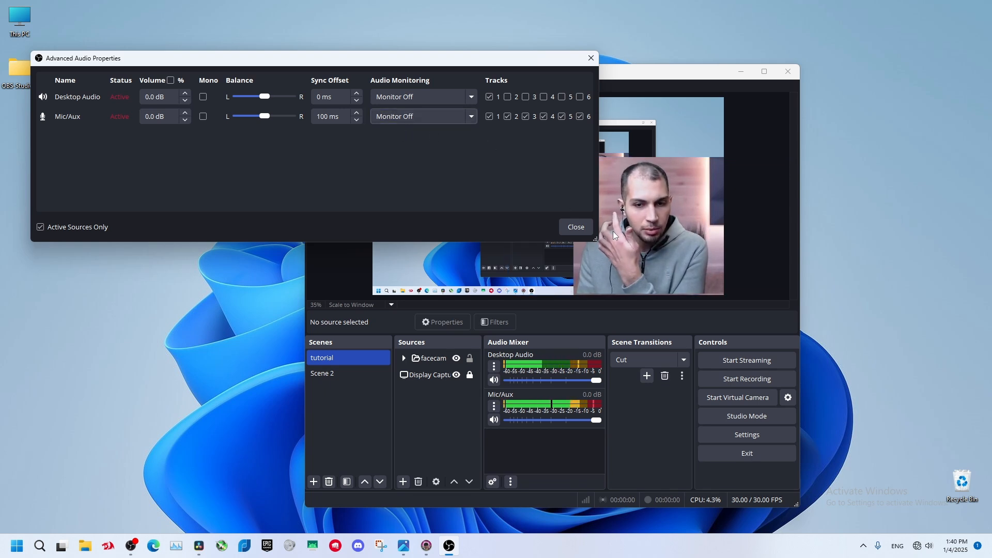
Set the audio monitoring of Mic/Aux to Monitor and Output and close the advanced audio properties
{"action": "left_click", "coordinate": [530, 365]}
{"action": "left_click", "coordinate": [426, 120]}
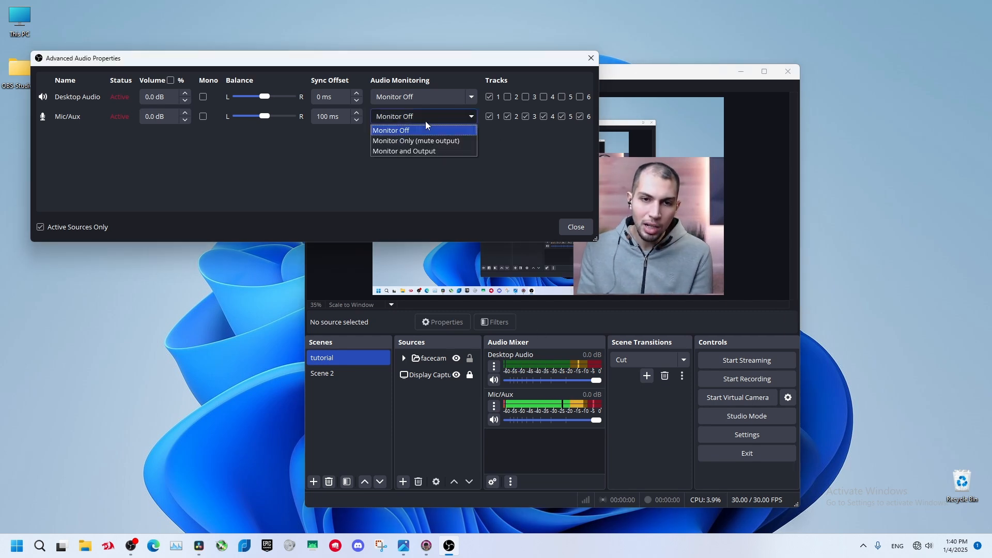
{"action": "left_click", "coordinate": [425, 150]}
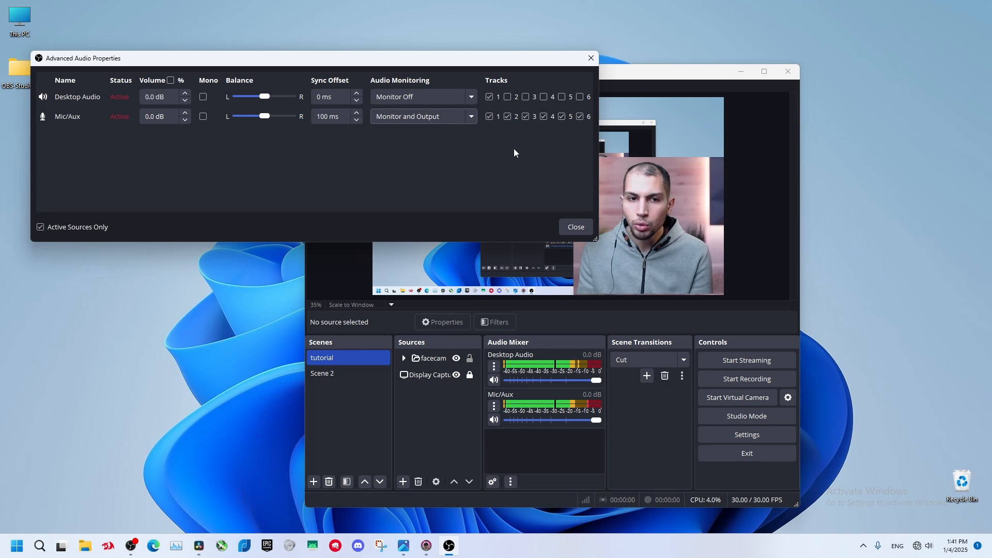
{"action": "left_click", "coordinate": [576, 227]}
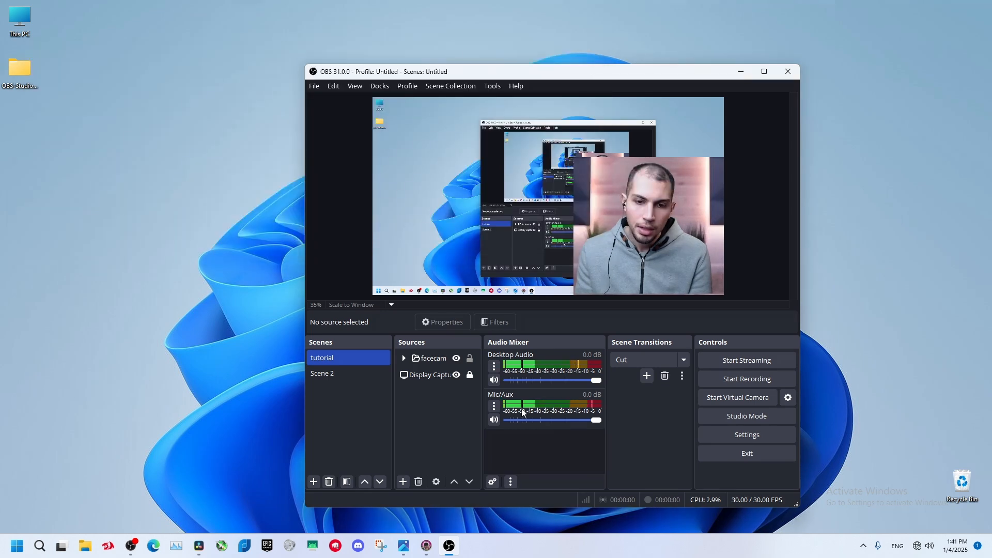
Add a 3-Band Equalizer filter to Mic/Aux with High at 1.50 dB, Mid at -1.60 dB and Low at 1.20 dB
{"action": "left_click", "coordinate": [494, 406]}
{"action": "left_click", "coordinate": [557, 368]}
{"action": "left_click", "coordinate": [47, 379]}
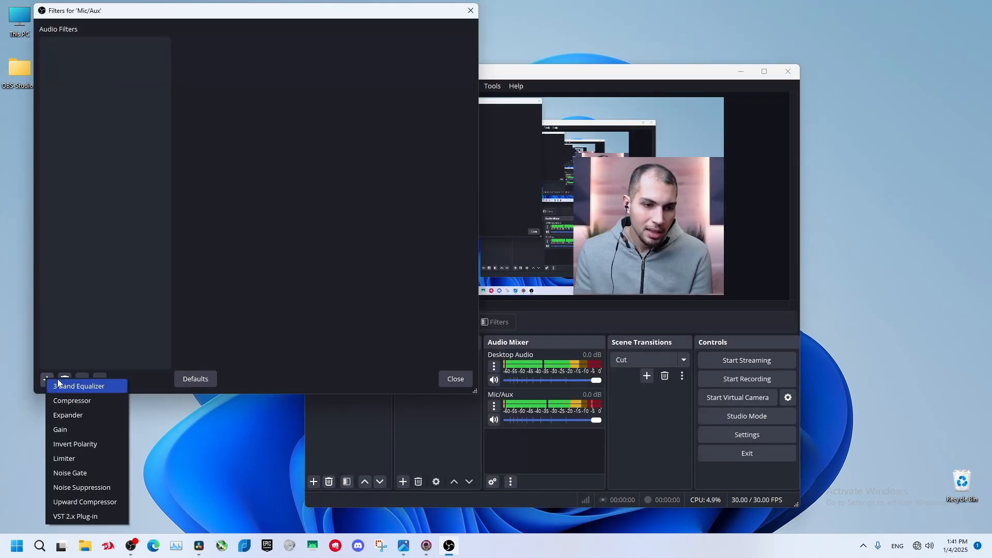
{"action": "left_click", "coordinate": [58, 383]}
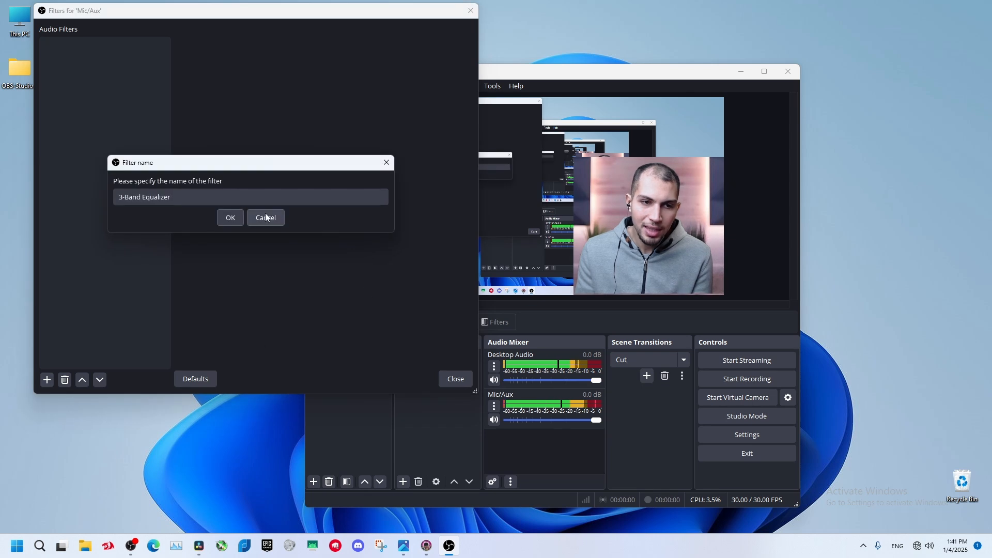
{"action": "left_click", "coordinate": [231, 218]}
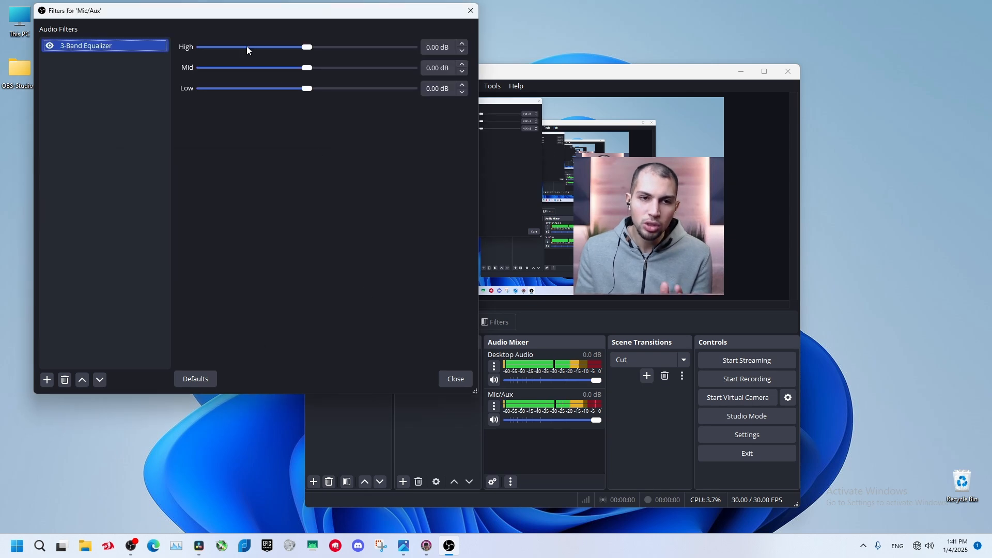
{"action": "left_click", "coordinate": [315, 47]}
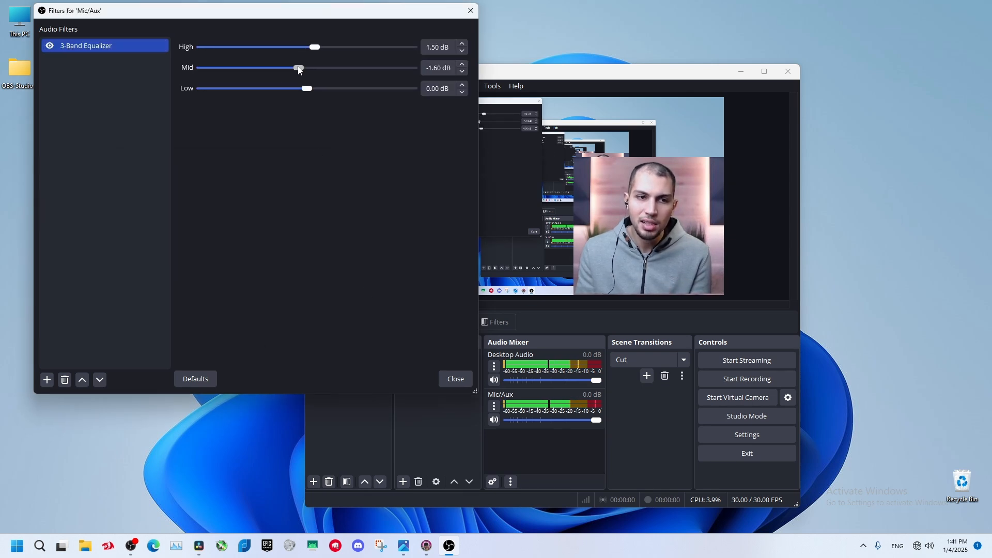
{"action": "left_click", "coordinate": [313, 89]}
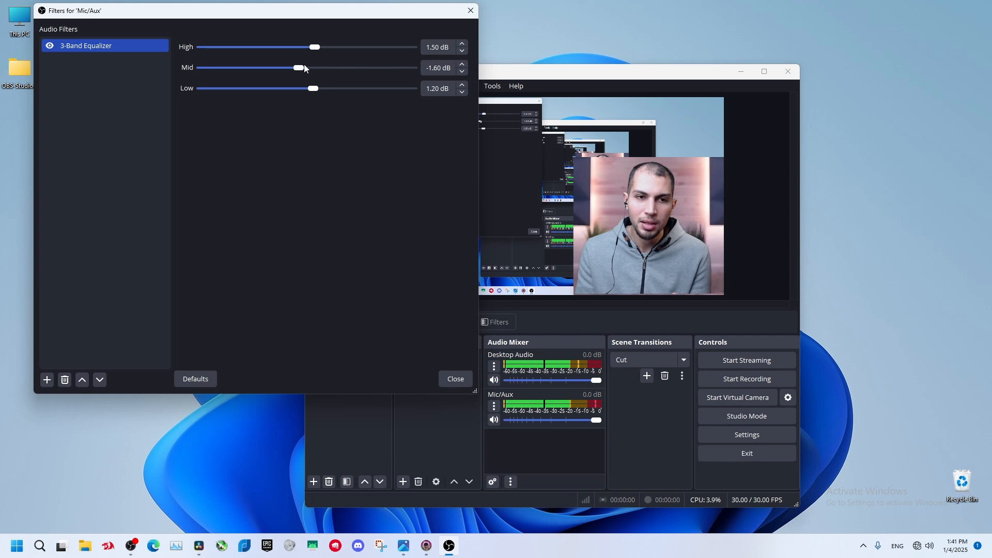
Add a Compressor filter to Mic/Aux with a 4.00:1 ratio, a 1 ms attack and a -8.90 dB threshold
{"action": "left_click", "coordinate": [46, 380]}
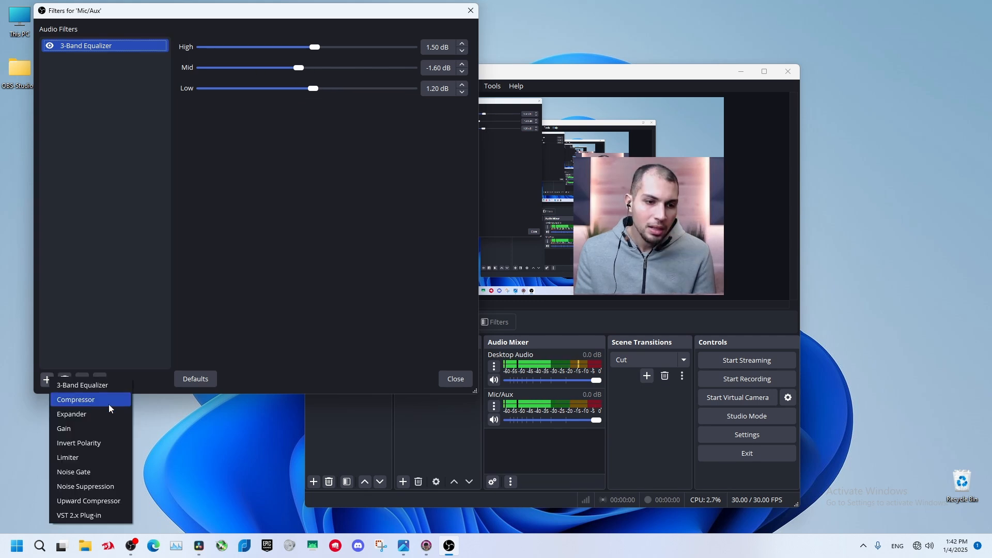
{"action": "left_click", "coordinate": [93, 404]}
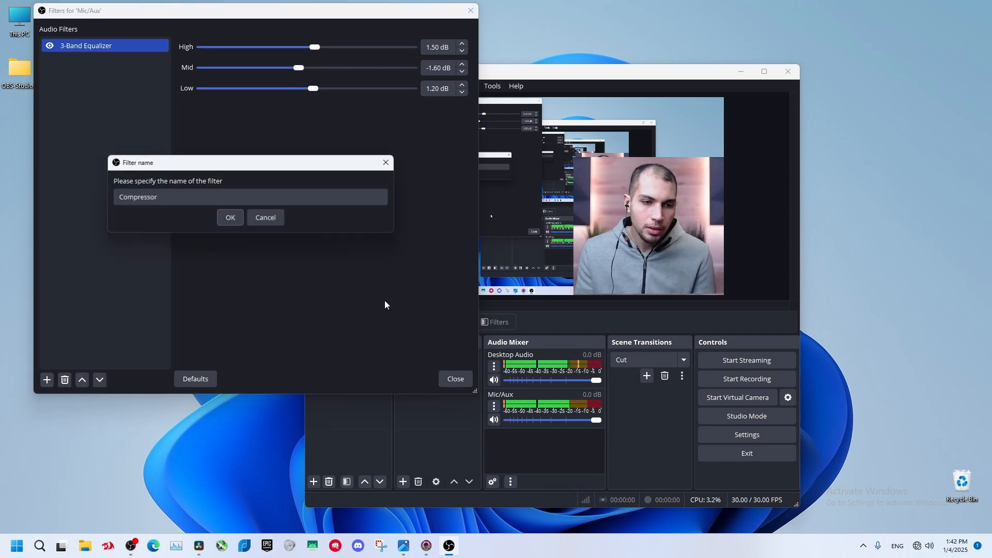
{"action": "left_click", "coordinate": [224, 218]}
{"action": "left_click_drag", "start_coordinate": [311, 48], "coordinate": [284, 51]}
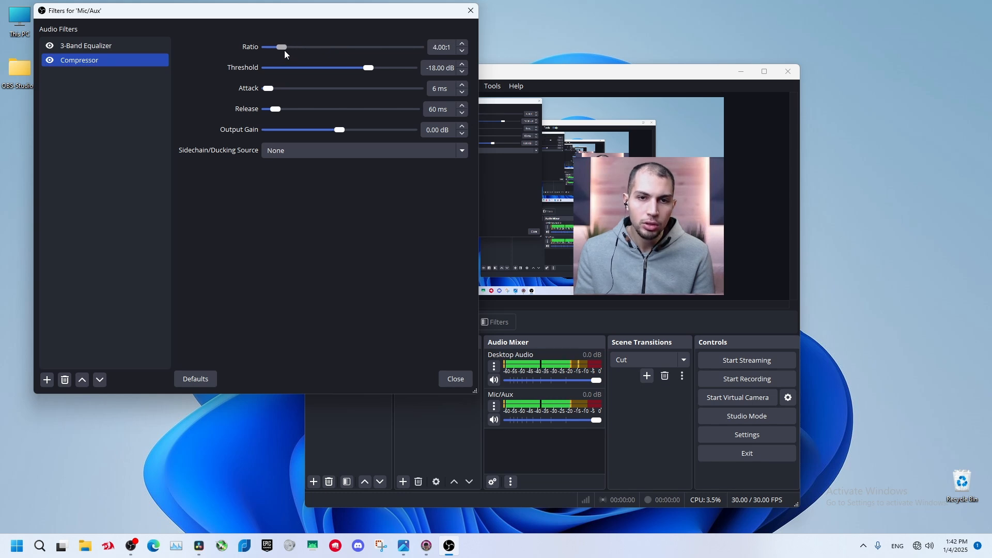
{"action": "left_click_drag", "start_coordinate": [269, 89], "coordinate": [257, 87]}
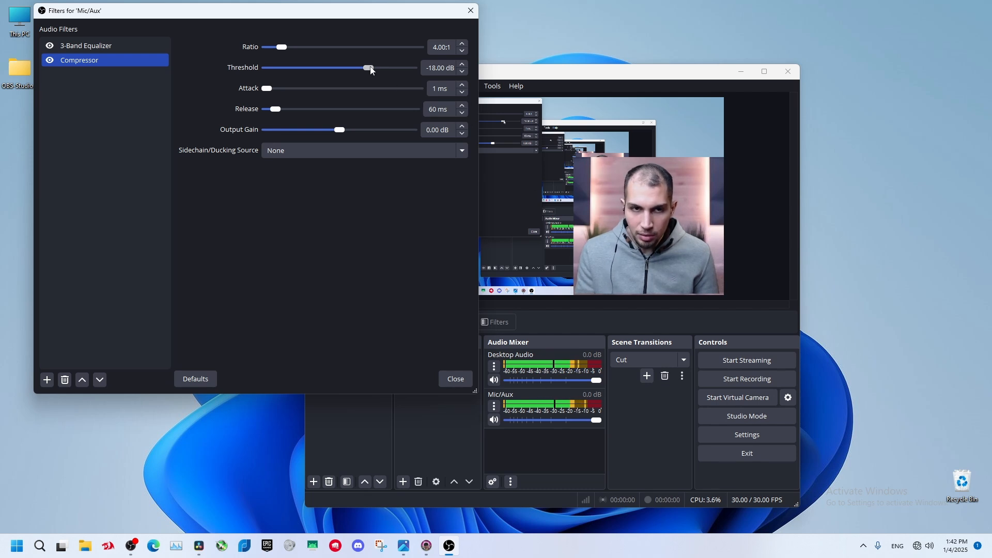
{"action": "left_click_drag", "start_coordinate": [354, 69], "coordinate": [293, 83]}
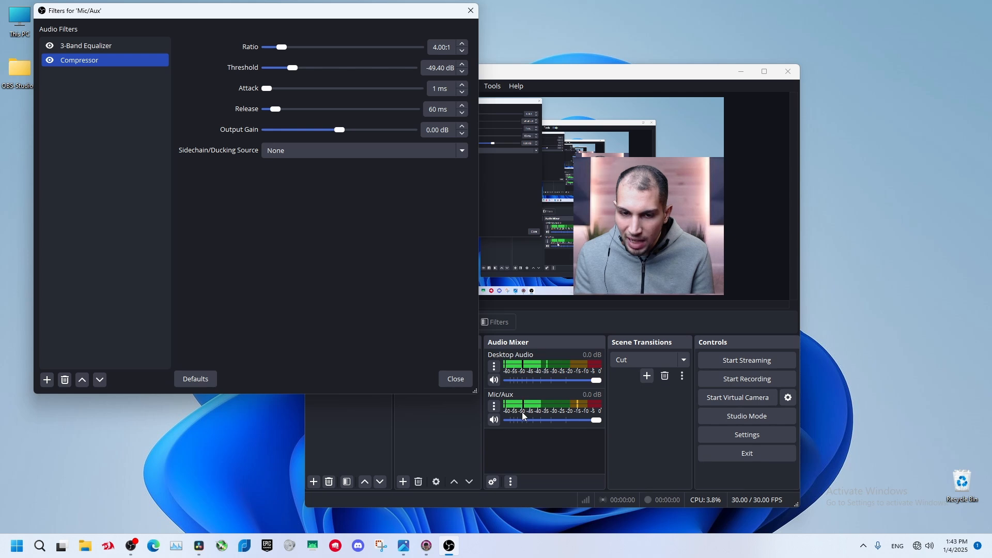
{"action": "left_click_drag", "start_coordinate": [292, 67], "coordinate": [392, 70]}
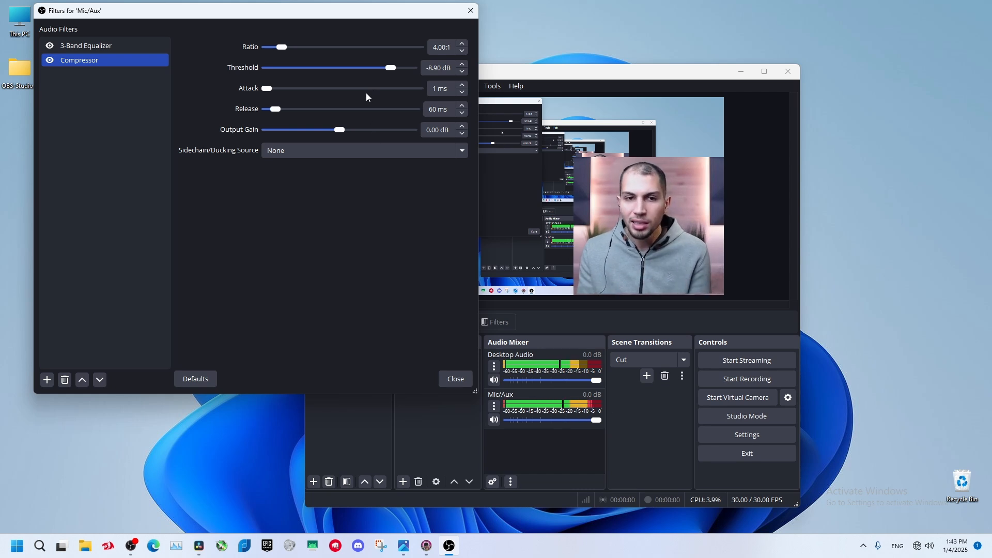
Try a Gain filter on Mic/Aux, adjusting its gain level
{"action": "left_click", "coordinate": [47, 380]}
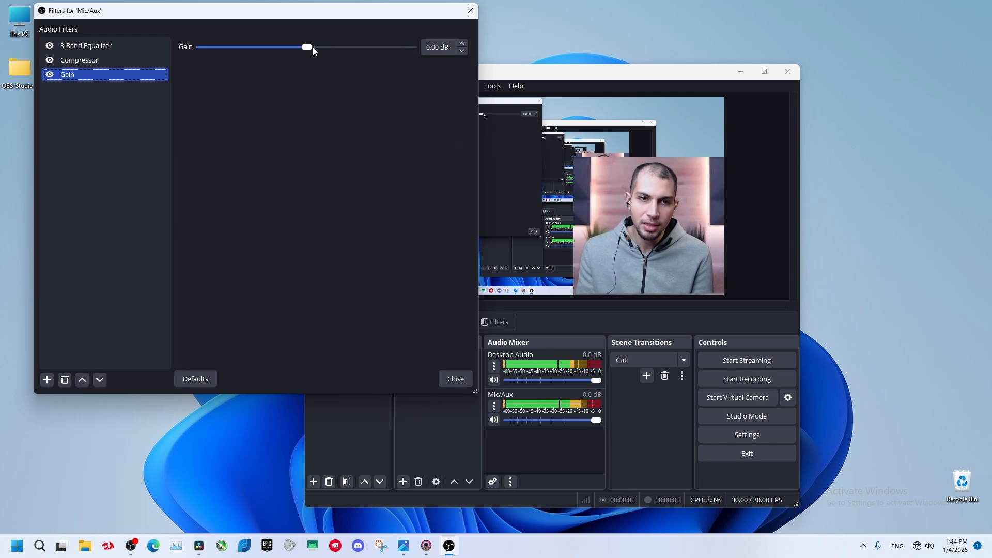
{"action": "left_click_drag", "start_coordinate": [309, 47], "coordinate": [451, 46]}
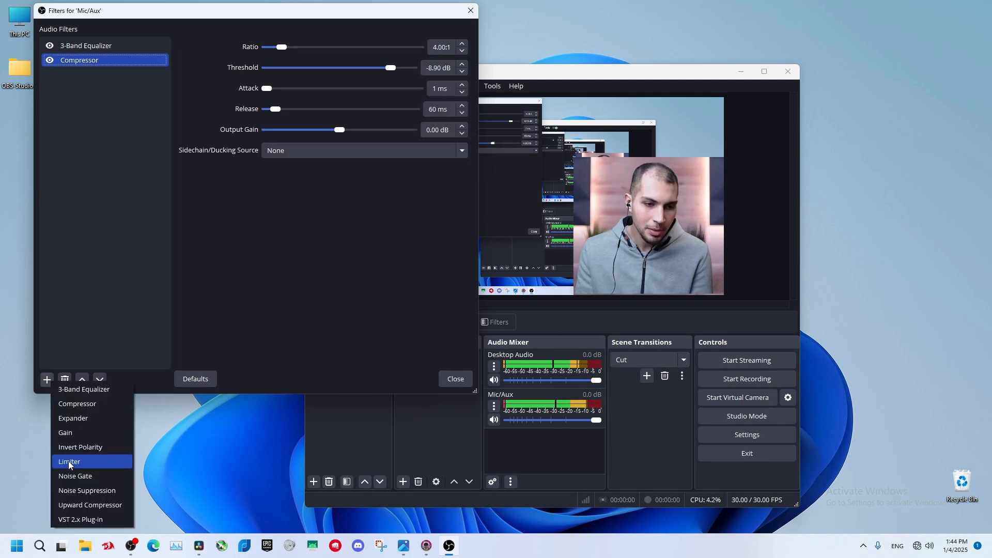
Add a Limiter filter to Mic/Aux and set its threshold to -12.10 dB
{"action": "left_click", "coordinate": [70, 462]}
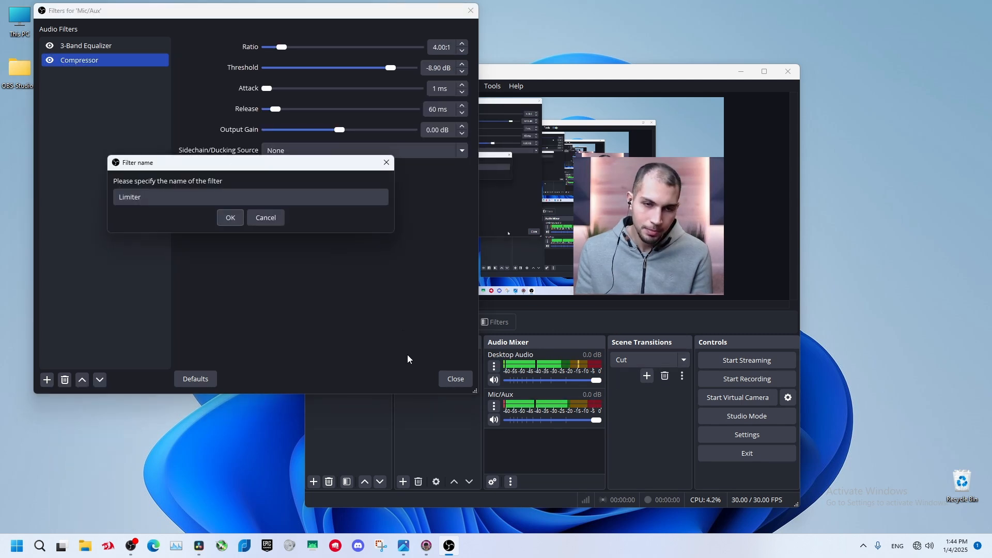
{"action": "left_click", "coordinate": [229, 217]}
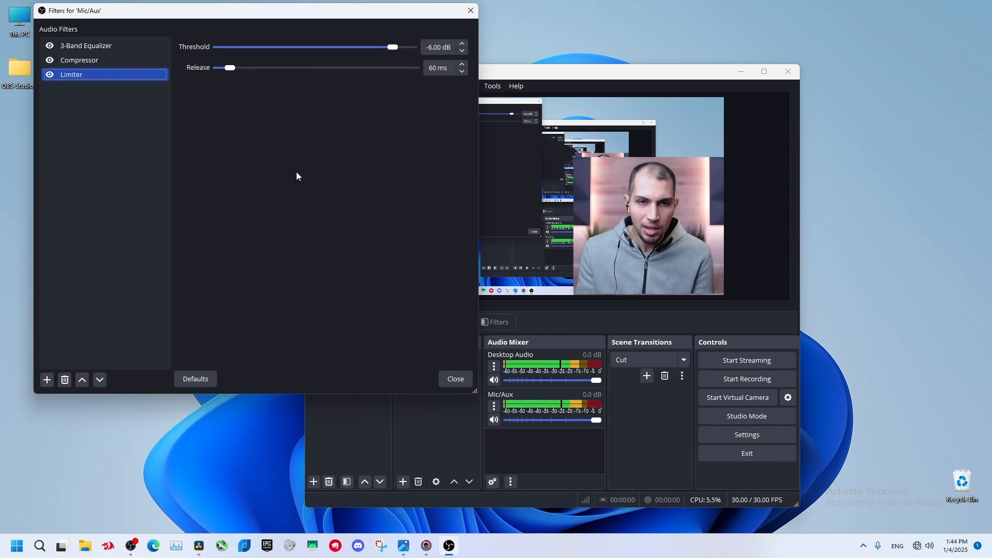
{"action": "scroll", "coordinate": [439, 49], "scroll_direction": "down", "scroll_amount": 9}
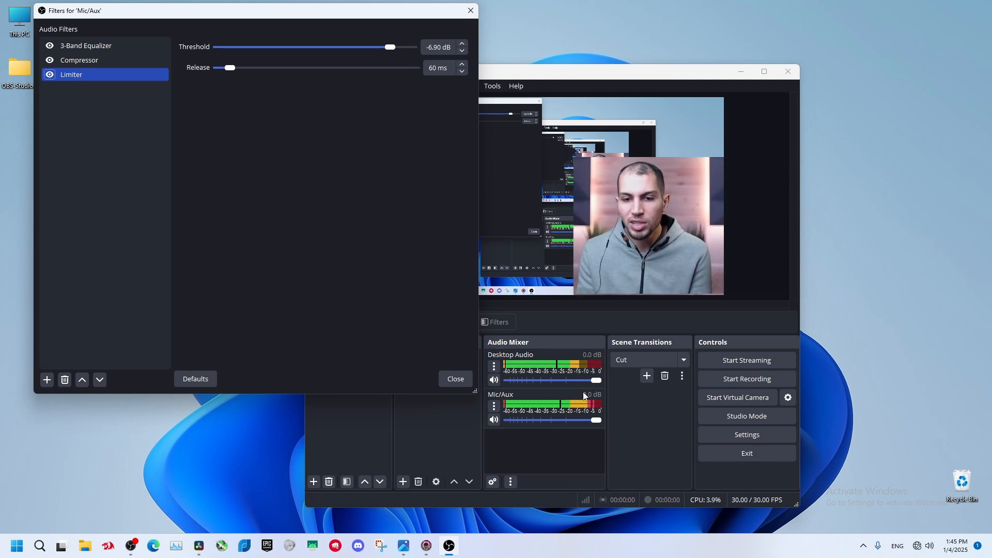
{"action": "left_click_drag", "start_coordinate": [396, 47], "coordinate": [375, 48]}
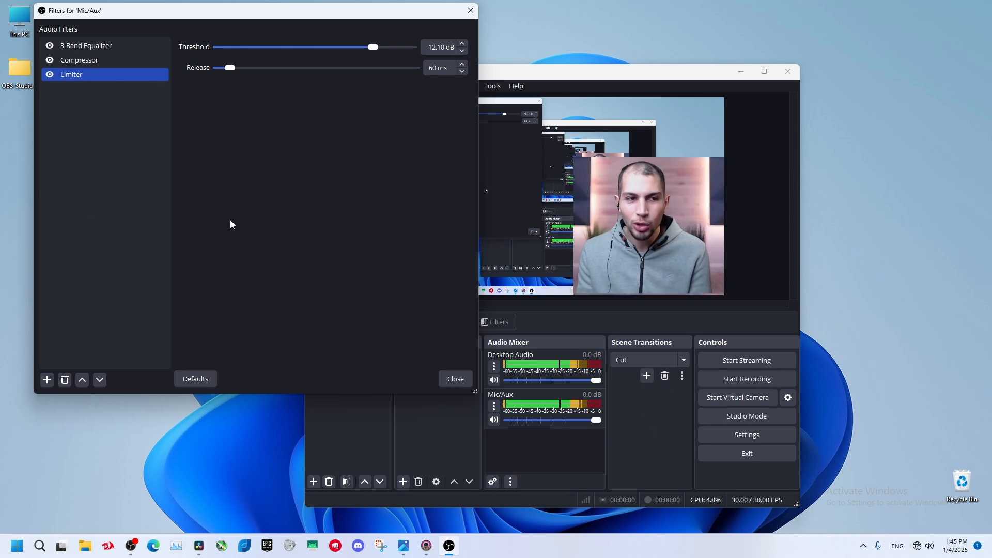
Add a Noise Gate filter to Mic/Aux and set its open threshold to -28.00 dB
{"action": "left_click", "coordinate": [47, 380]}
{"action": "left_click", "coordinate": [124, 476]}
{"action": "left_click", "coordinate": [228, 217]}
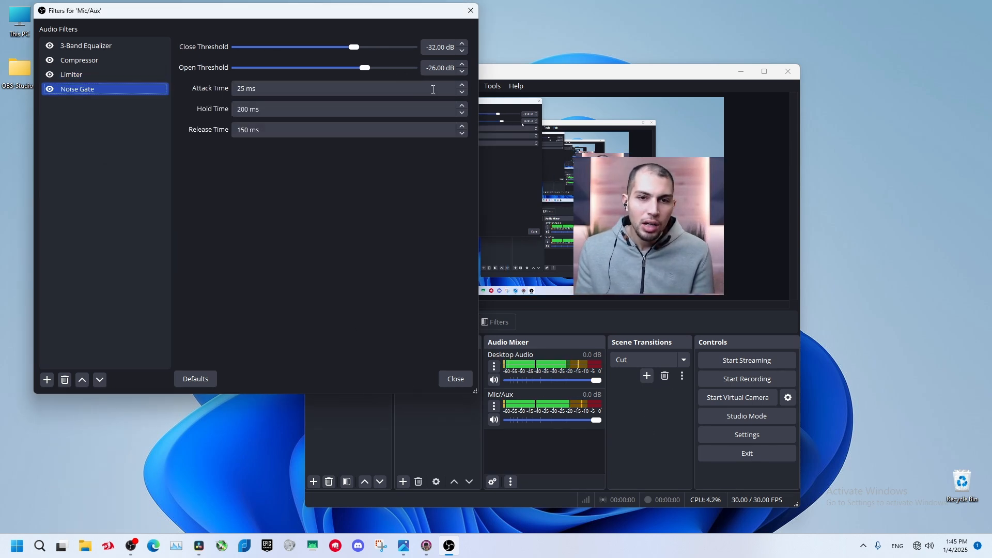
{"action": "left_click", "coordinate": [50, 89]}
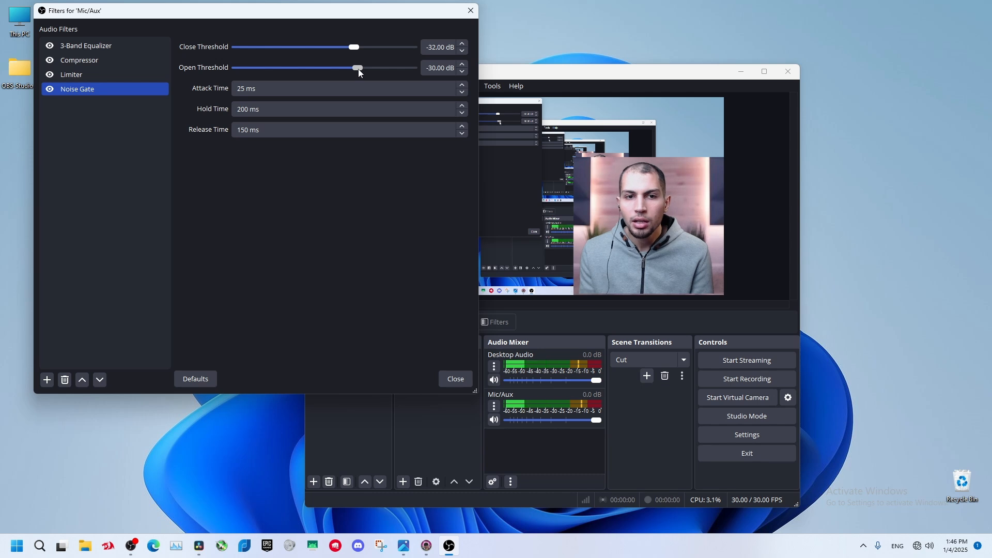
{"action": "left_click_drag", "start_coordinate": [354, 69], "coordinate": [361, 69]}
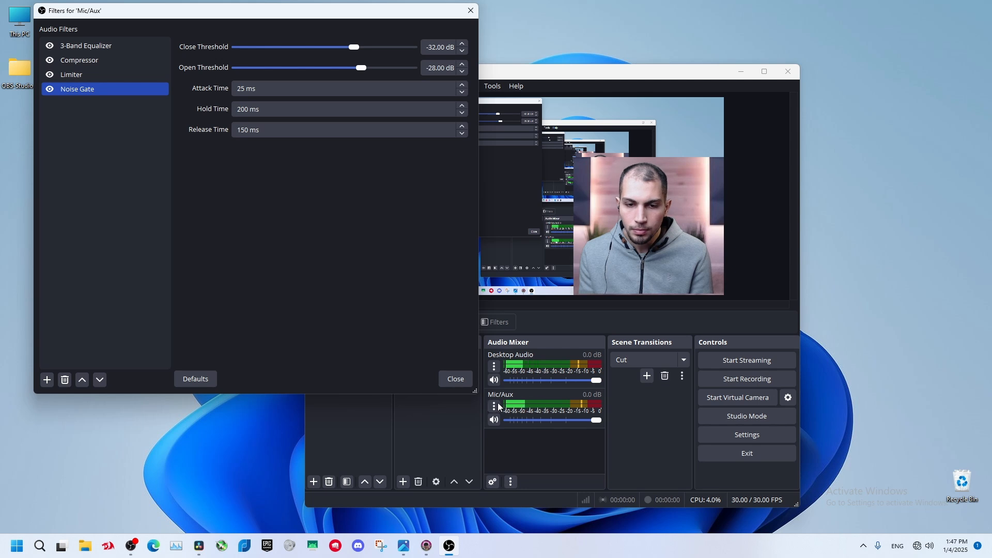
Add a Noise Suppression filter to Mic/Aux and choose RNNoise (good quality, more CPU usage) as its method
{"action": "left_click", "coordinate": [47, 379]}
{"action": "left_click", "coordinate": [122, 497]}
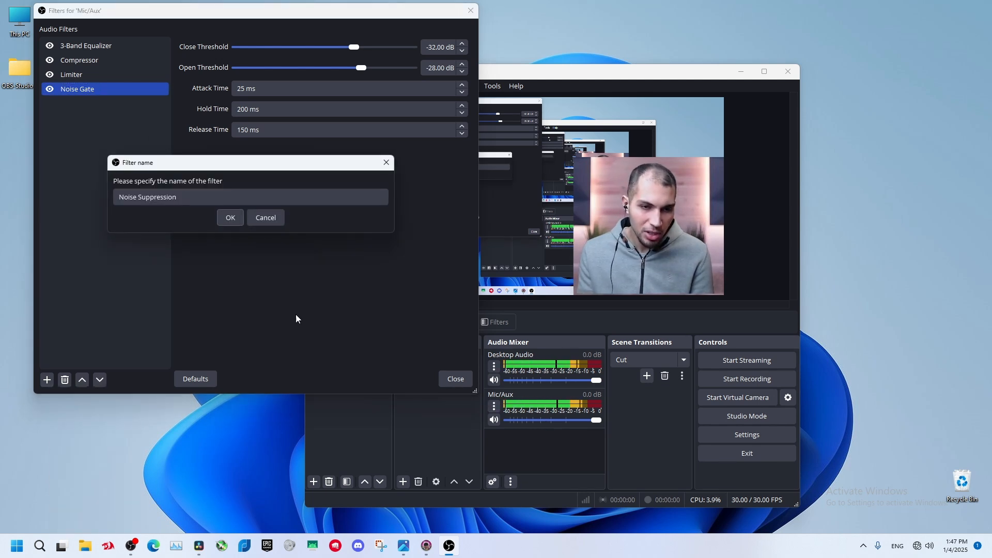
{"action": "left_click", "coordinate": [229, 217]}
{"action": "left_click_drag", "start_coordinate": [377, 68], "coordinate": [386, 67]}
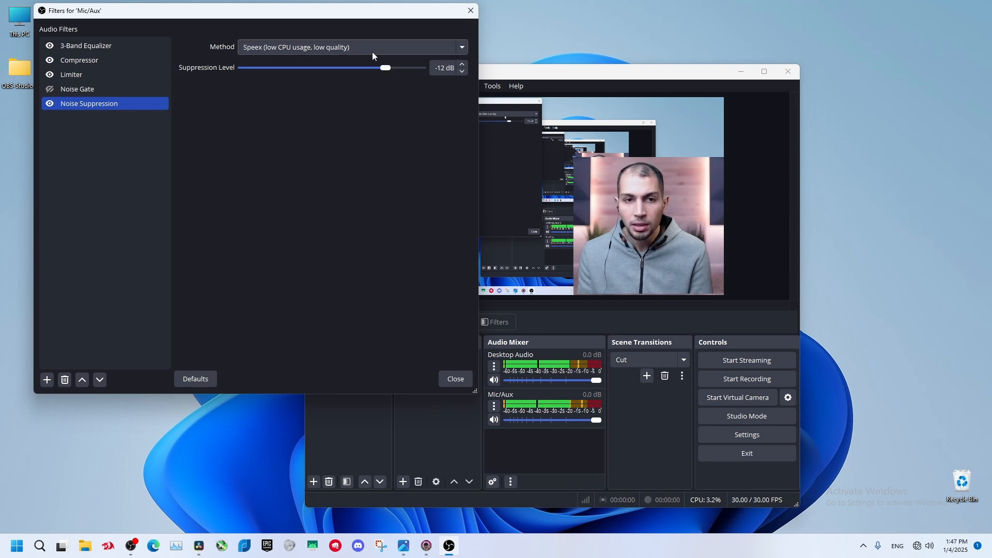
{"action": "left_click", "coordinate": [372, 52]}
{"action": "left_click", "coordinate": [308, 70]}
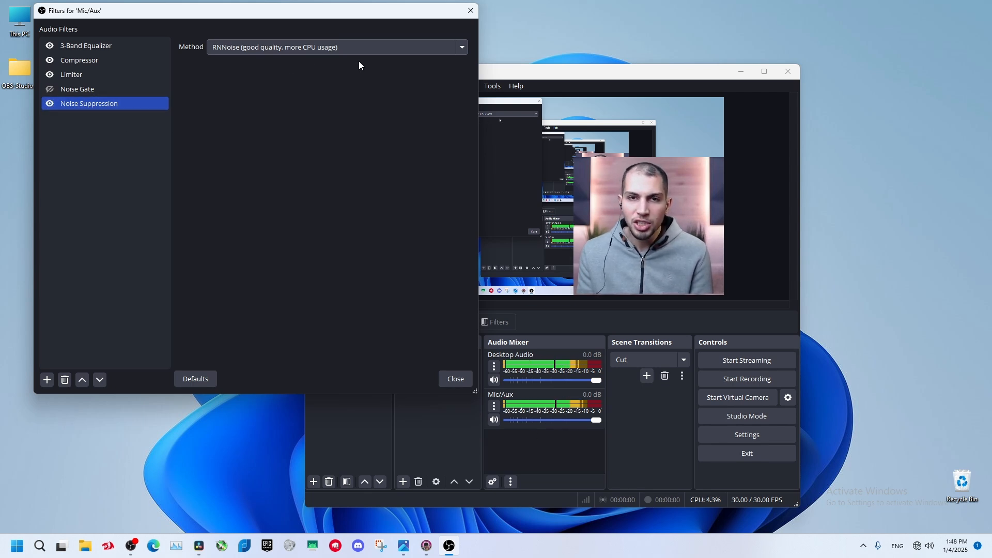
Enable the Noise Gate filter and disable the Noise Suppression filter
{"action": "left_click", "coordinate": [50, 90]}
{"action": "left_click", "coordinate": [49, 103]}
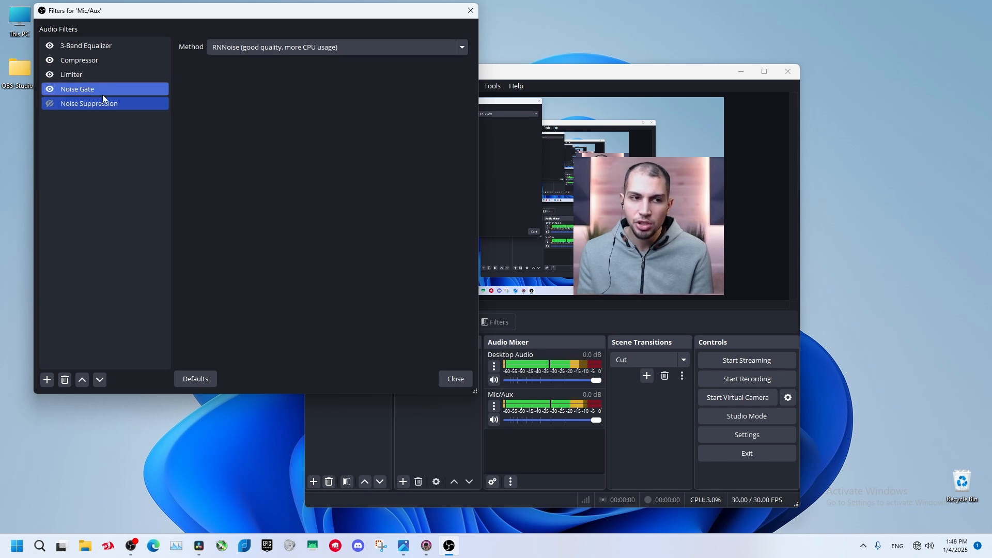
Add a VST 2.x Plug-in filter using Marvel GEQ, view its equalizer interface, and close the Mic/Aux filters
{"action": "left_click", "coordinate": [47, 380]}
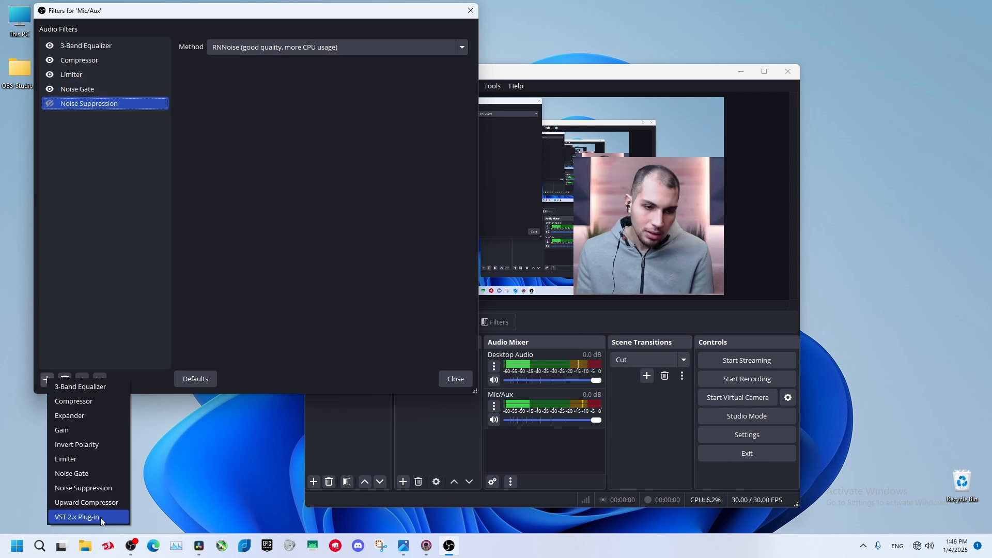
{"action": "left_click", "coordinate": [54, 517]}
{"action": "left_click", "coordinate": [232, 218]}
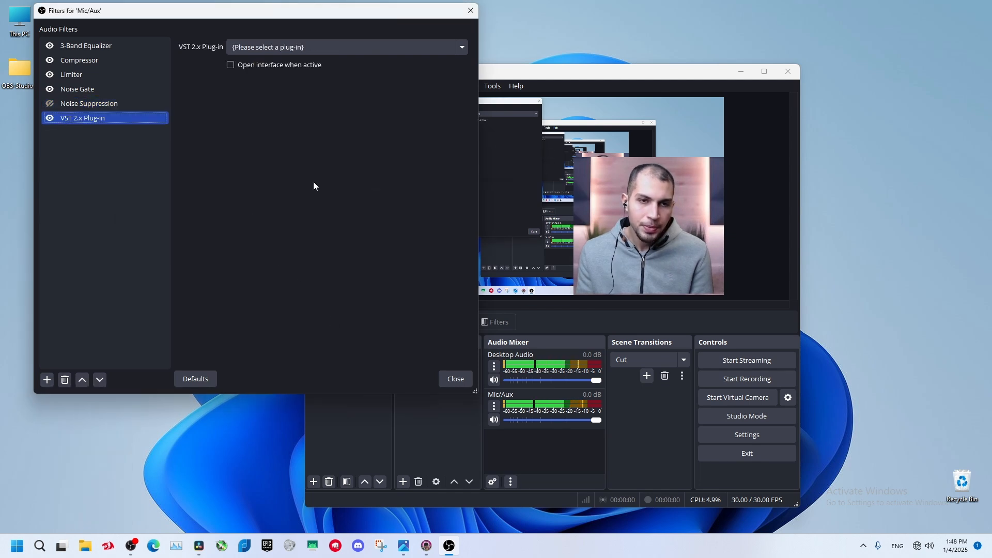
{"action": "left_click", "coordinate": [324, 51]}
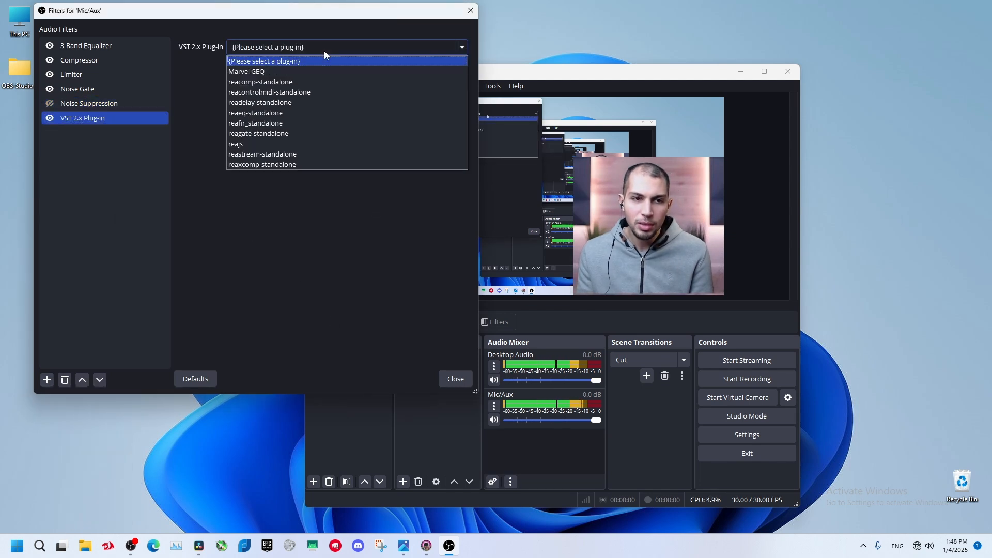
{"action": "left_click", "coordinate": [268, 73]}
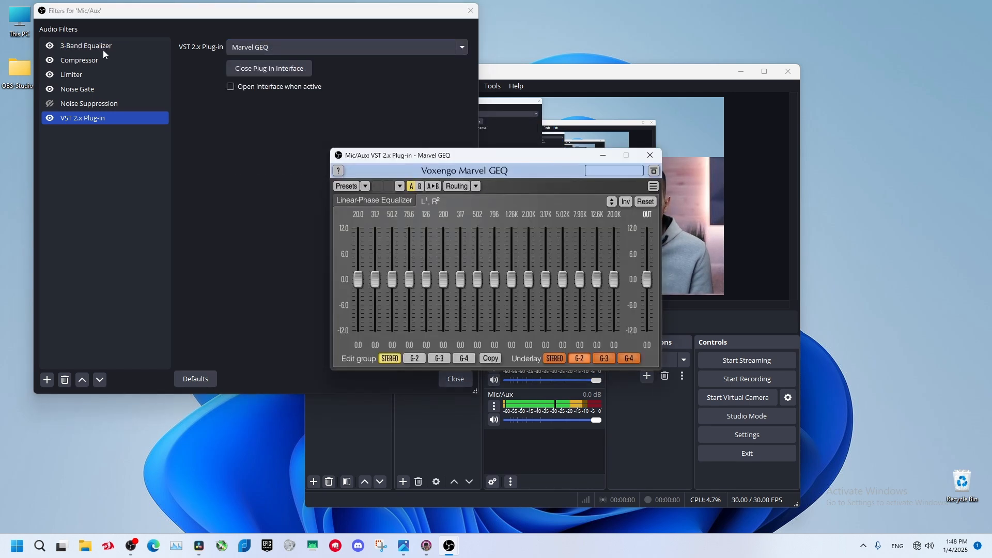
{"action": "left_click", "coordinate": [248, 67]}
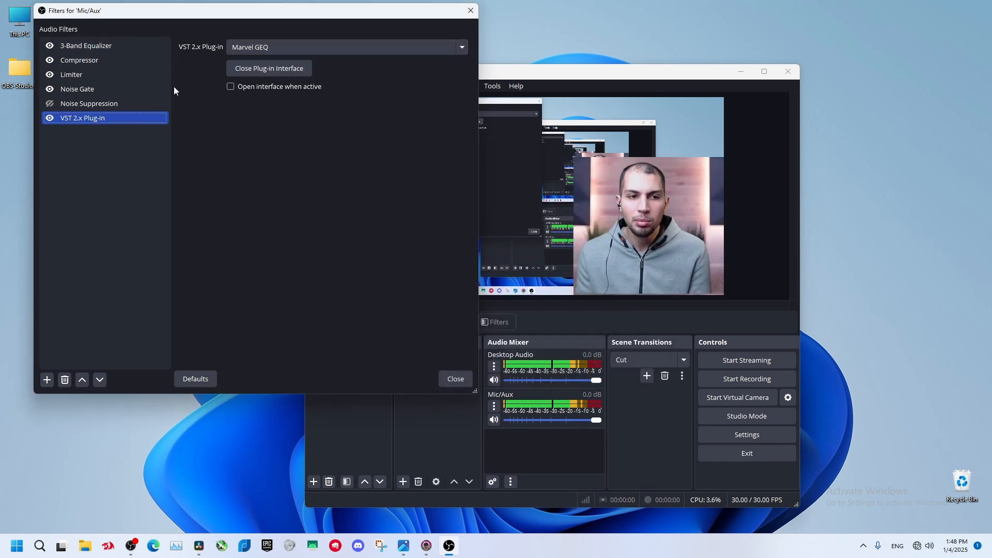
{"action": "left_click", "coordinate": [456, 381]}
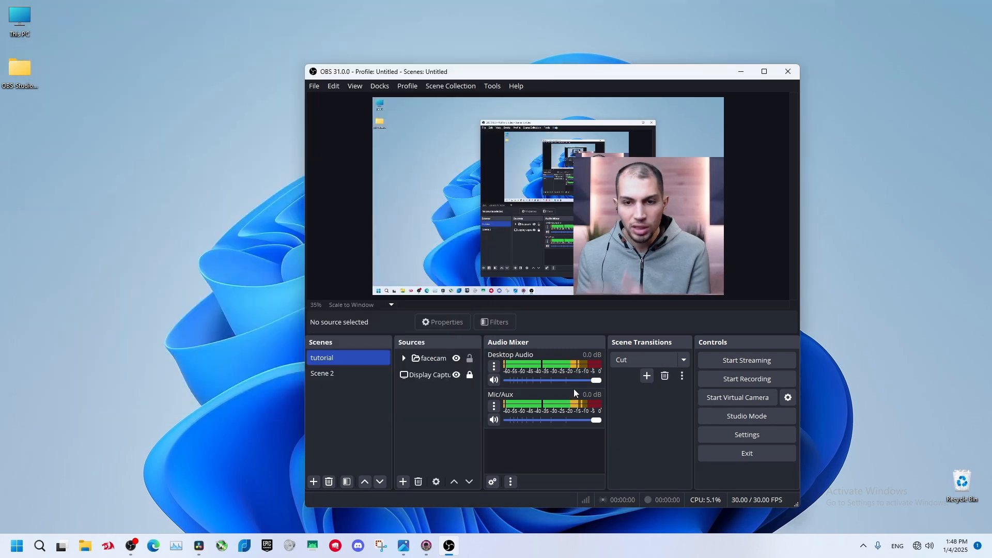
Open the Advanced Audio Properties and set the audio monitoring of Mic/Aux to Monitor Off
{"action": "left_click", "coordinate": [494, 405]}
{"action": "left_click", "coordinate": [517, 396]}
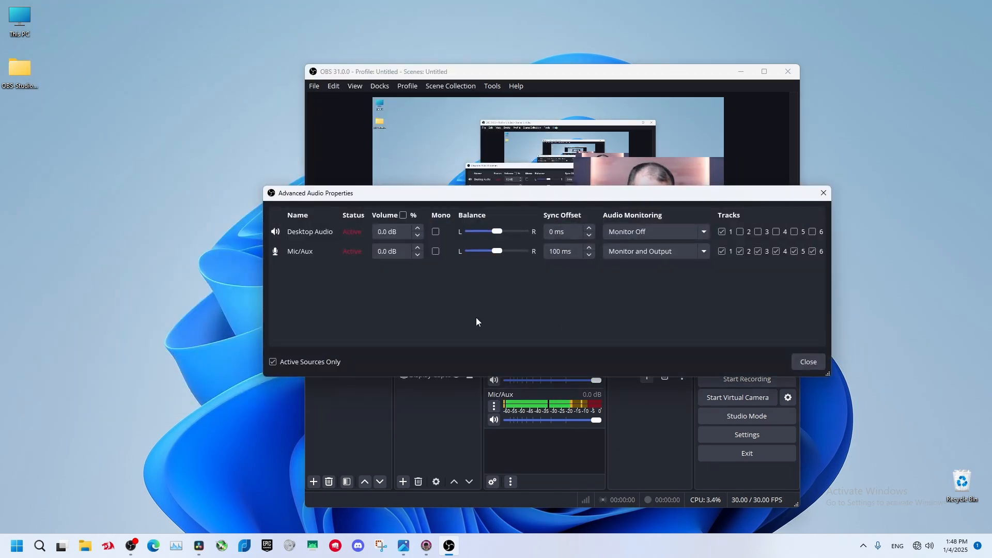
{"action": "left_click", "coordinate": [664, 251]}
{"action": "left_click", "coordinate": [637, 268]}
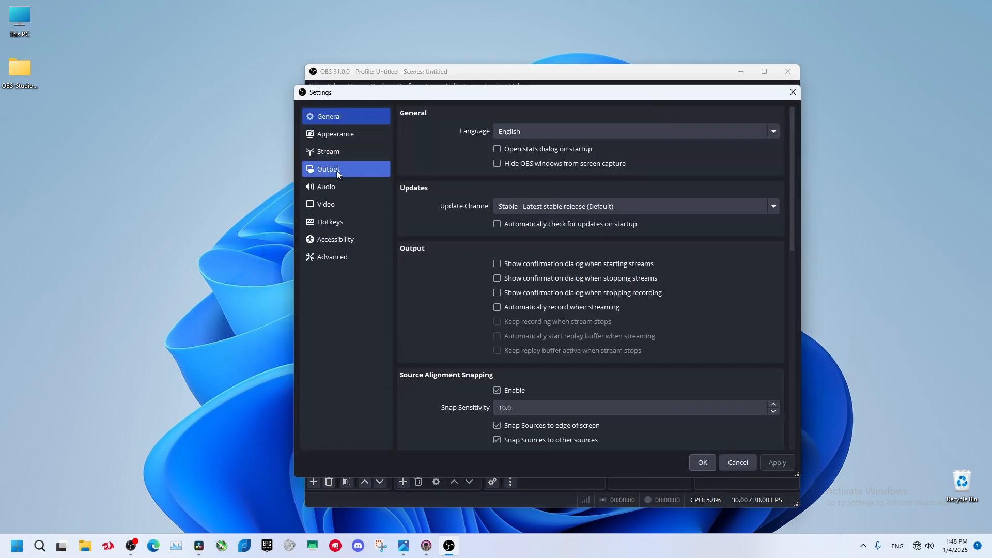
Examine the audio track selections for streaming and recording in the Output settings
{"action": "left_click", "coordinate": [337, 169]}
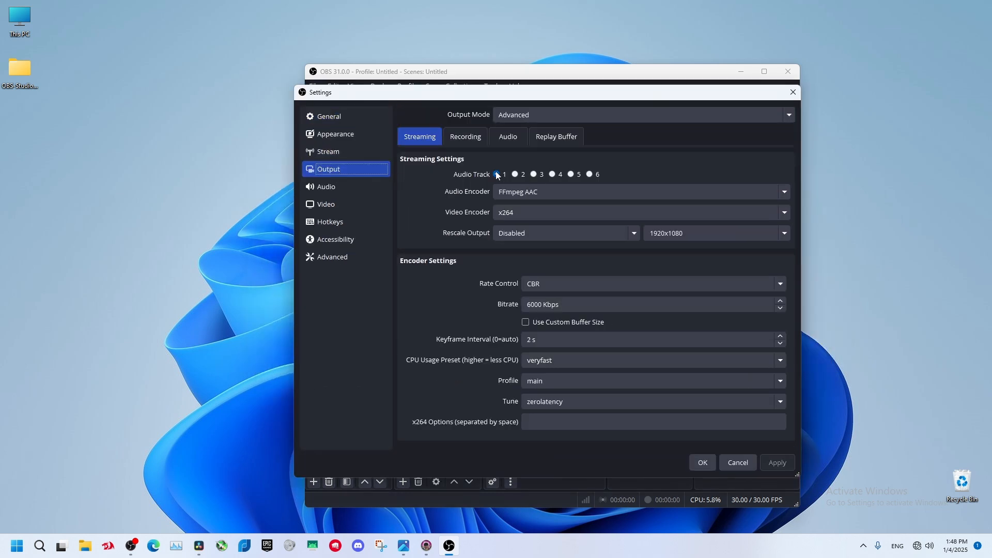
{"action": "left_click", "coordinate": [467, 137]}
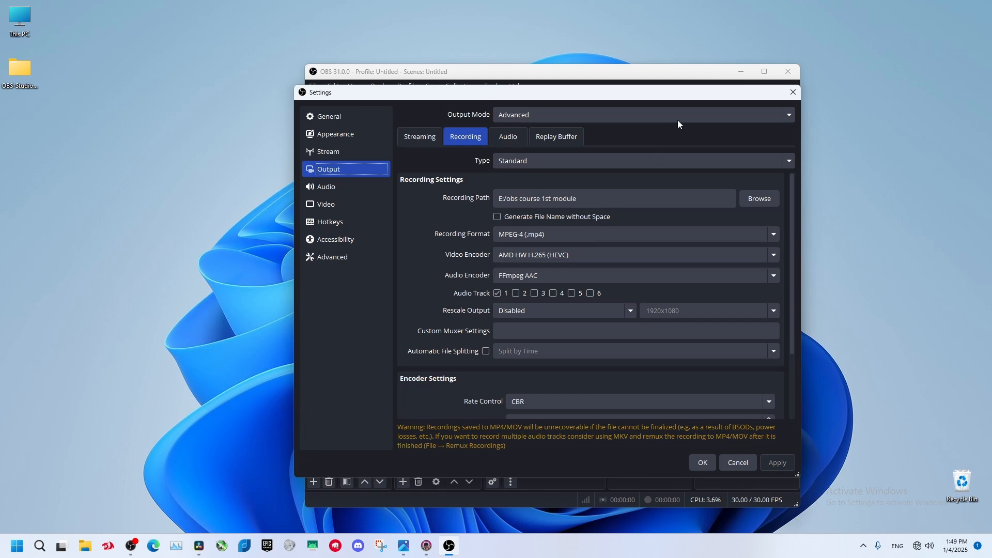
{"action": "left_click_drag", "start_coordinate": [678, 95], "coordinate": [302, 102]}
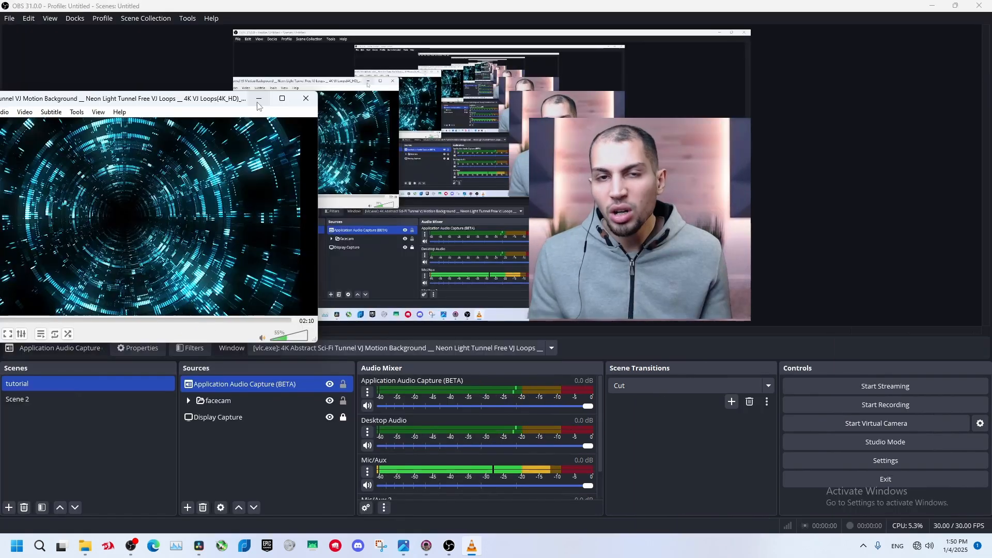
Minimize the video player and enable audio tracks 2, 3 and 4 for recording in the Output settings
{"action": "left_click", "coordinate": [259, 102]}
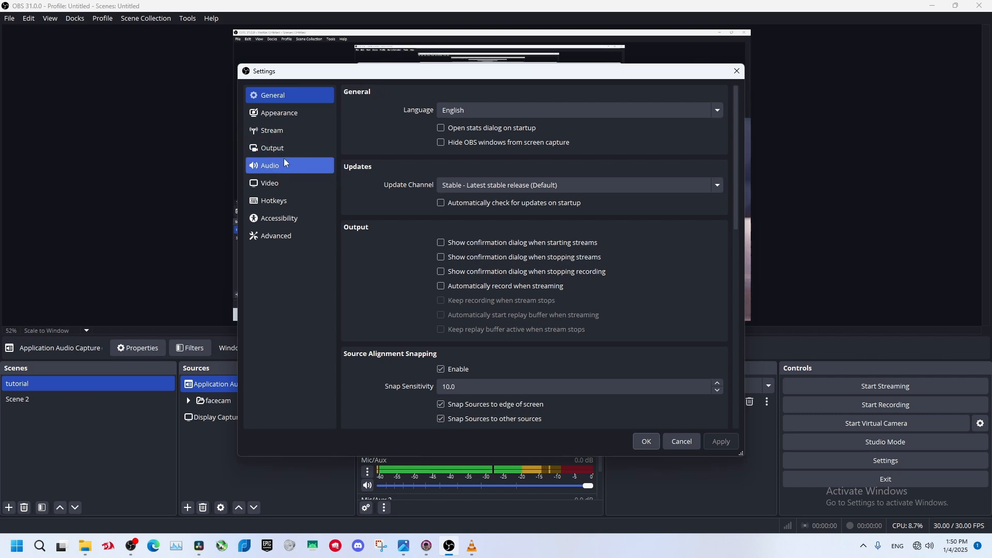
{"action": "left_click", "coordinate": [299, 149]}
{"action": "left_click", "coordinate": [414, 120]}
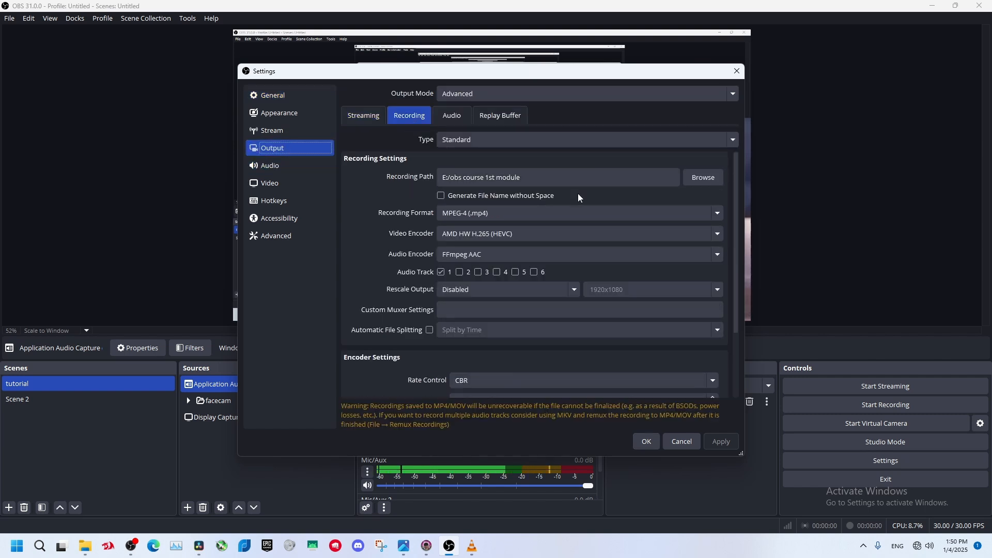
{"action": "left_click", "coordinate": [460, 272]}
{"action": "left_click", "coordinate": [477, 272]}
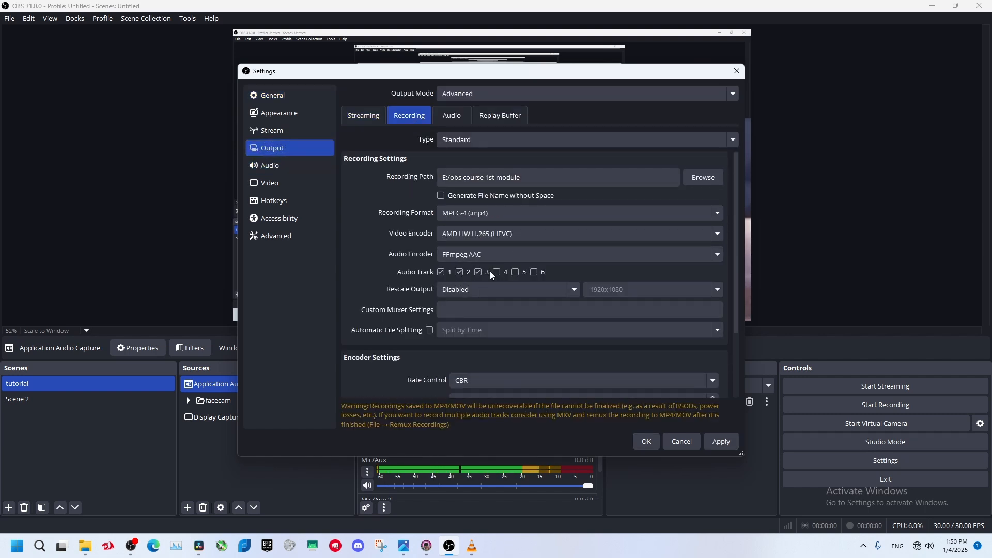
{"action": "left_click", "coordinate": [496, 271]}
{"action": "left_click", "coordinate": [646, 441]}
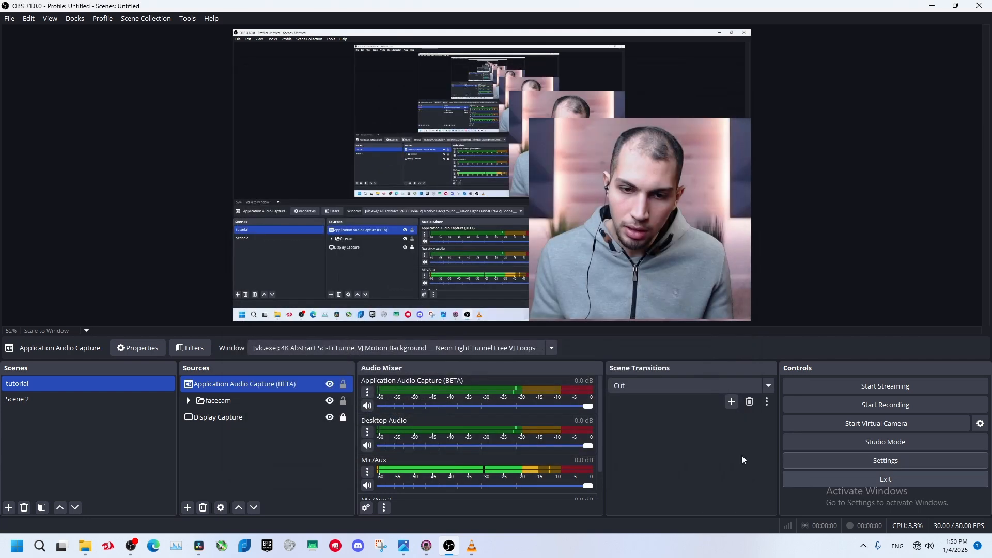
In Advanced Audio Properties, assign Application Audio Capture to tracks 1 and 2, Desktop Audio to 1 and 3, Mic/Aux to 1 and 4, Mic/Aux 2 to 1 and 5
{"action": "left_click", "coordinate": [368, 392]}
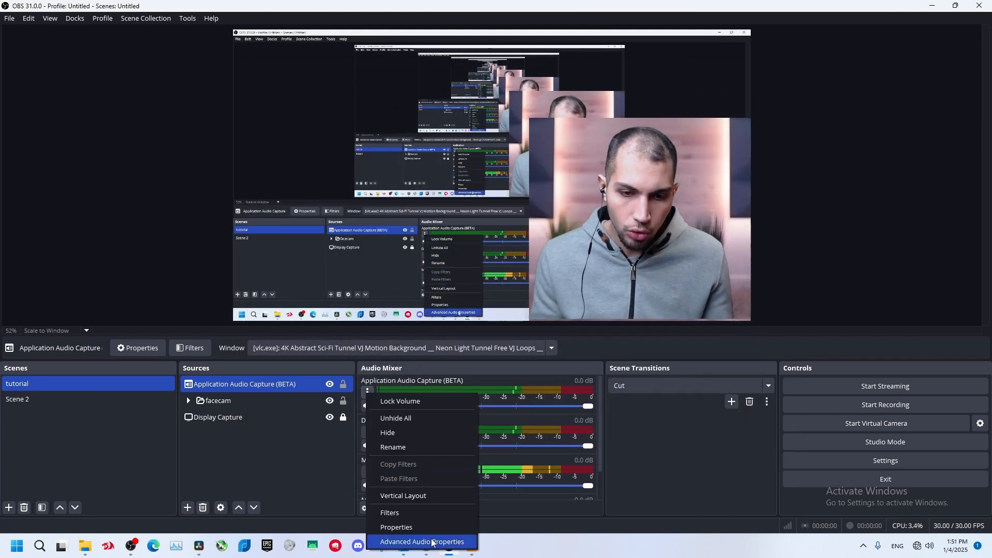
{"action": "left_click", "coordinate": [422, 542]}
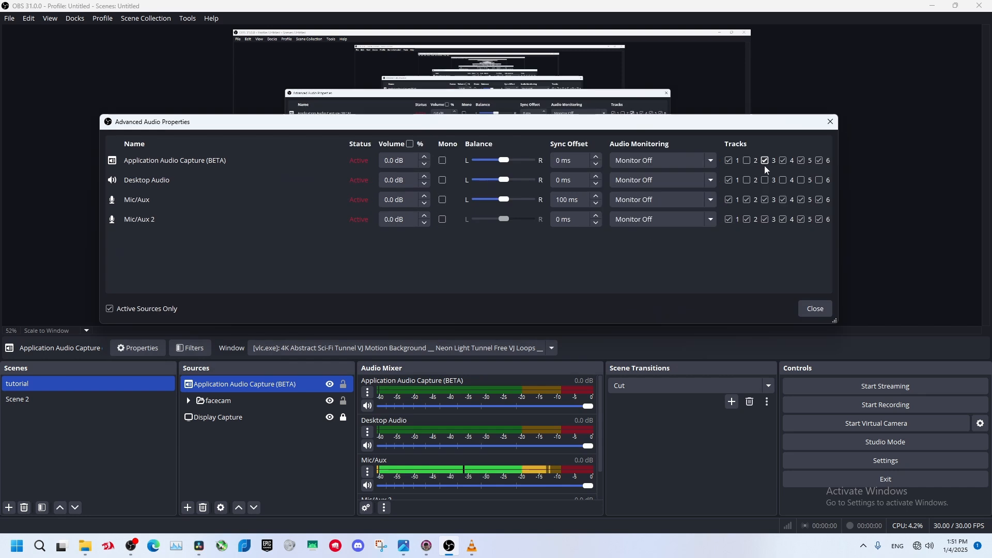
{"action": "left_click", "coordinate": [802, 160]}
{"action": "left_click", "coordinate": [819, 160]}
{"action": "left_click", "coordinate": [774, 184]}
{"action": "left_click", "coordinate": [815, 308]}
Bring up the VLC video and record a short test clip of about 6 seconds with its audio playing
{"action": "left_click", "coordinate": [471, 546]}
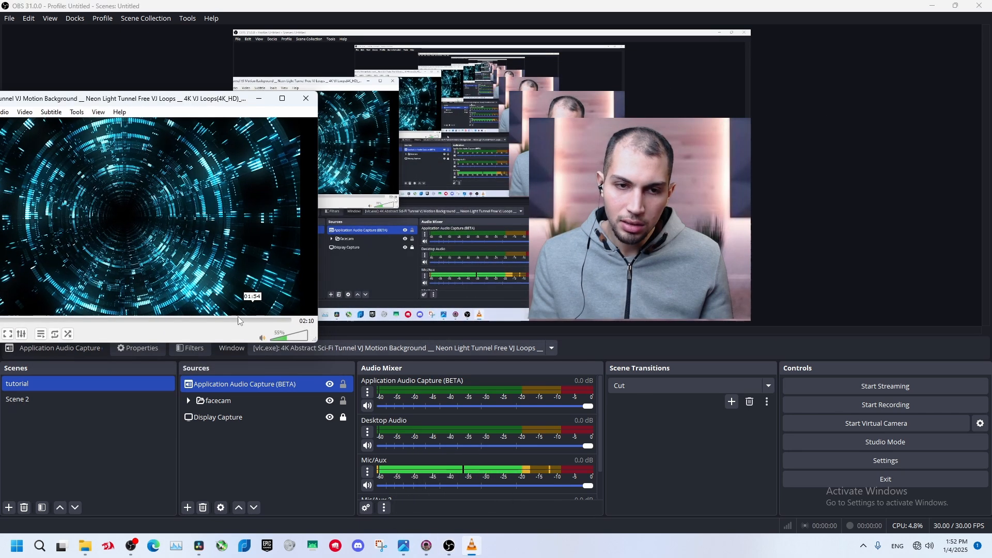
{"action": "left_click", "coordinate": [911, 404]}
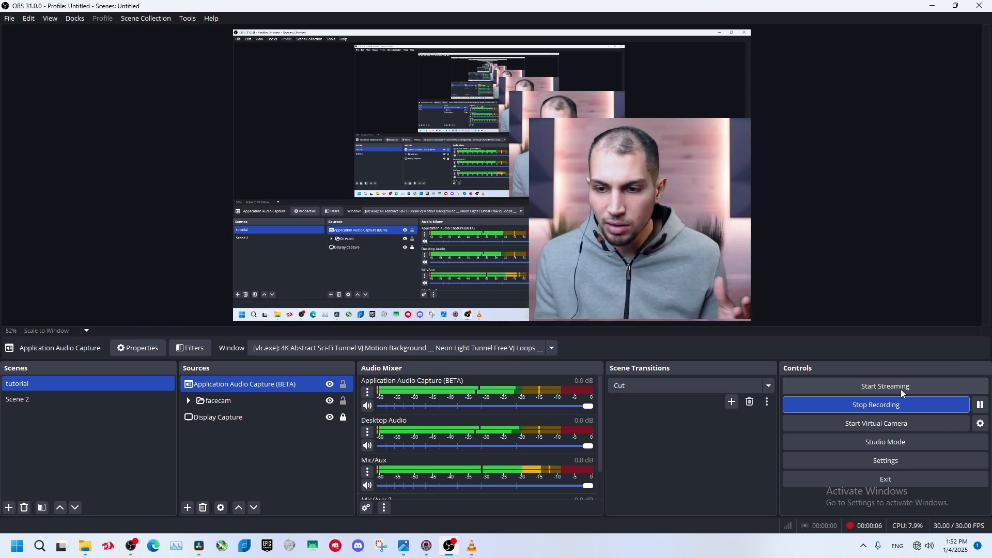
{"action": "left_click", "coordinate": [891, 405]}
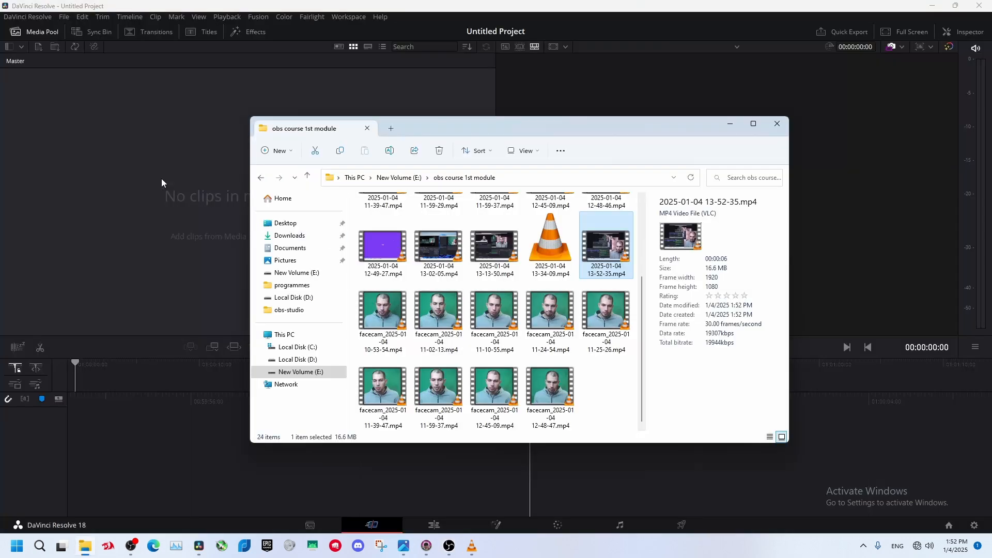
{"action": "left_click_drag", "start_coordinate": [161, 179], "coordinate": [134, 169]}
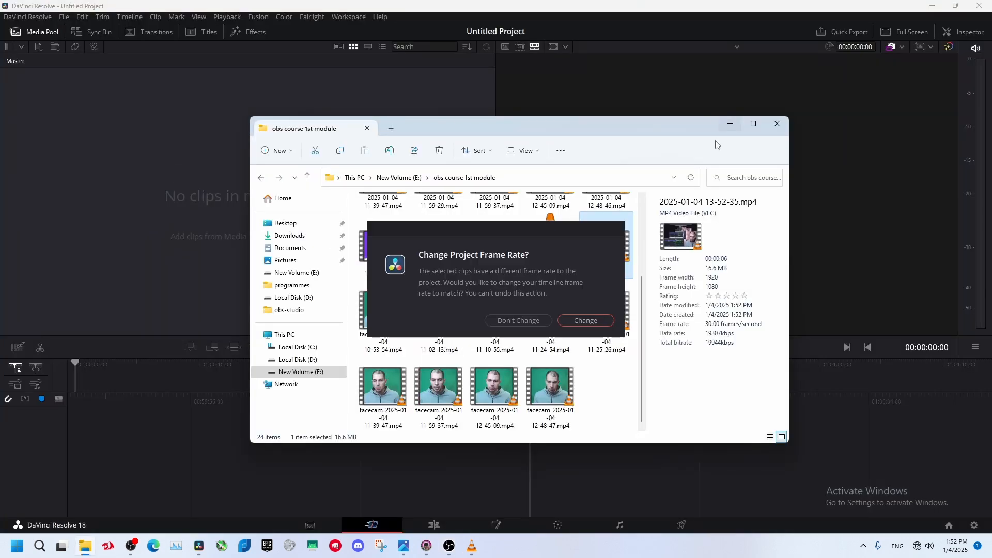
{"action": "left_click", "coordinate": [586, 321]}
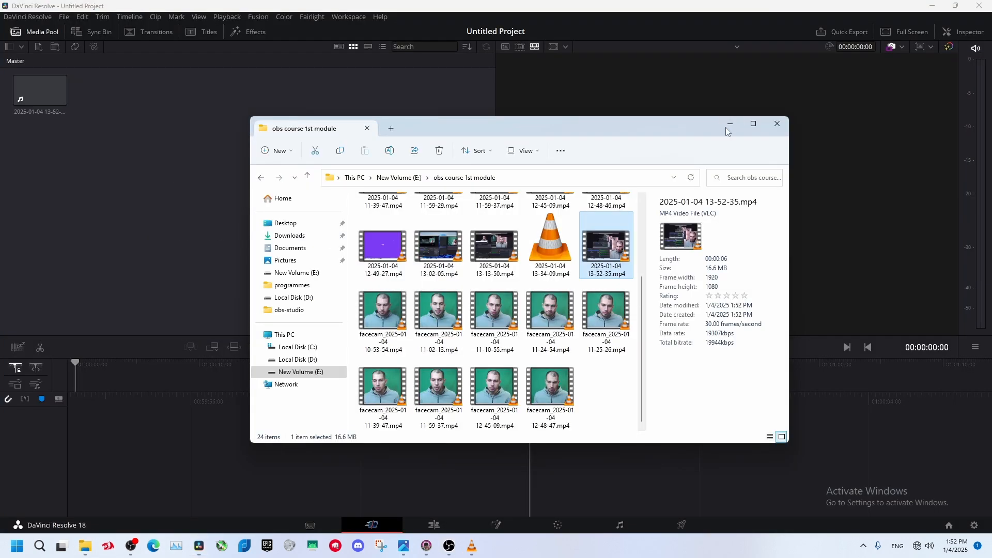
{"action": "left_click", "coordinate": [728, 128]}
Place the imported recording at the start of a timeline on the Edit page and enlarge the timeline area to show every audio track
{"action": "left_click", "coordinate": [453, 525]}
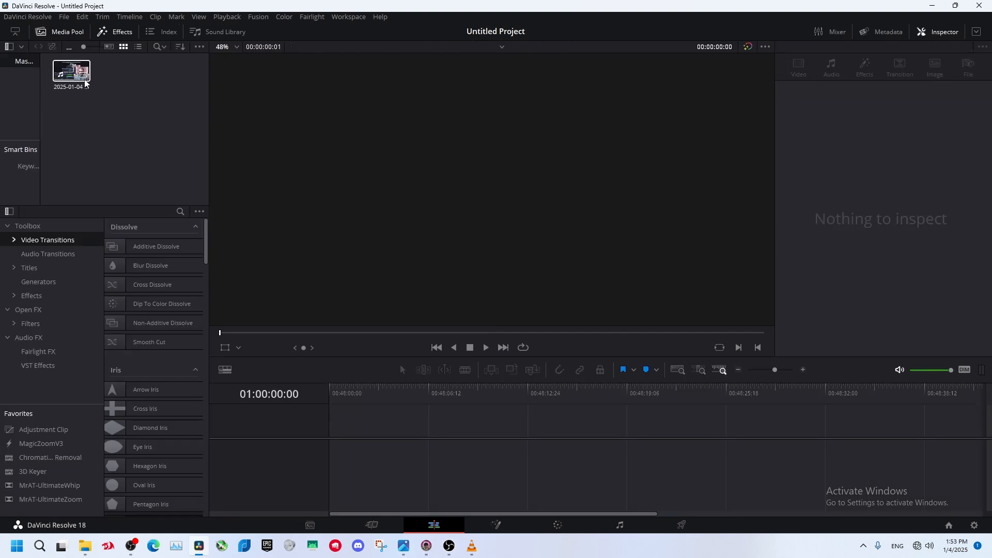
{"action": "left_click_drag", "start_coordinate": [65, 72], "coordinate": [337, 424]}
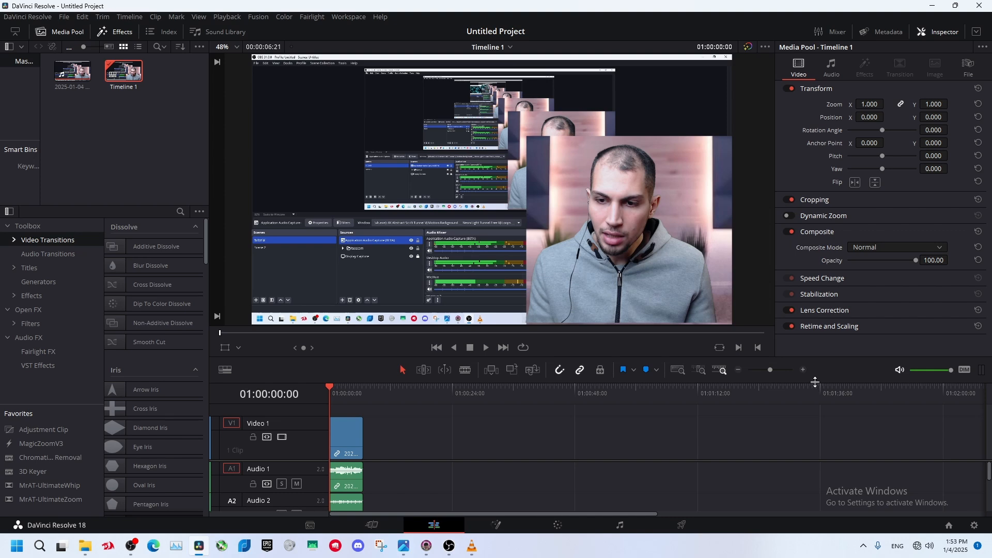
{"action": "left_click_drag", "start_coordinate": [815, 382], "coordinate": [712, 212]}
{"action": "left_click", "coordinate": [344, 370]}
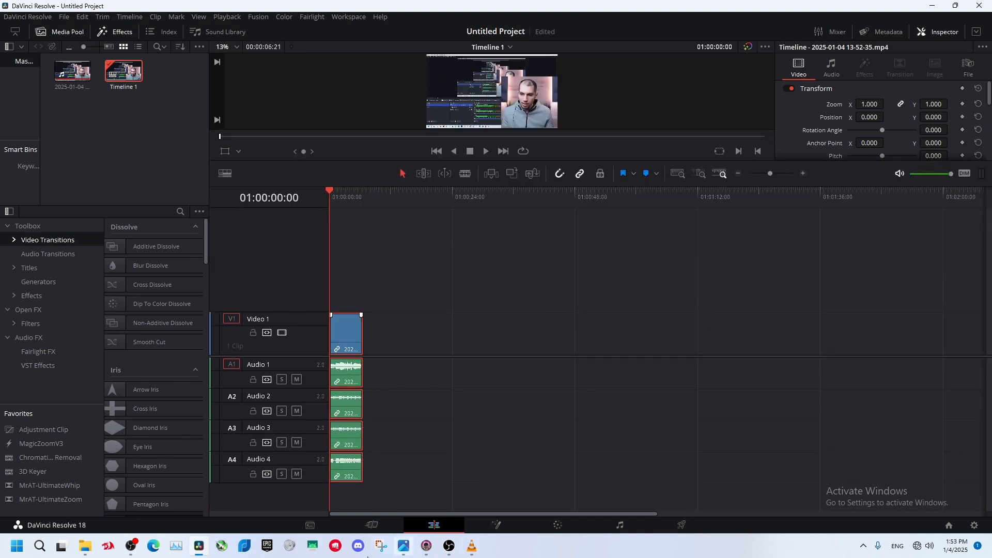
Switch to OBS Studio and compare the sources' track assignments in Advanced Audio Properties with the audio tracks on the DaVinci Resolve timeline
{"action": "left_click", "coordinate": [132, 547]}
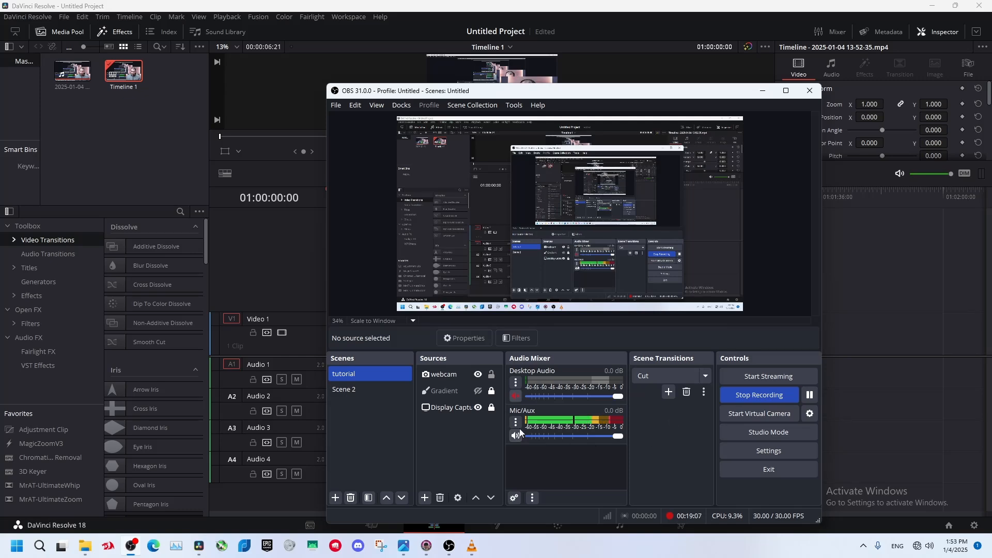
{"action": "left_click", "coordinate": [762, 92]}
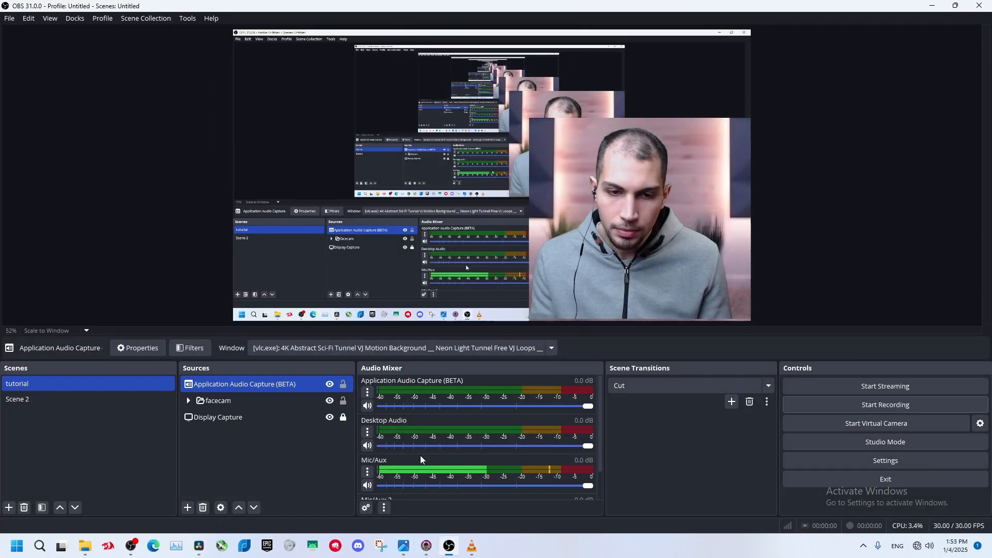
{"action": "left_click", "coordinate": [367, 472]}
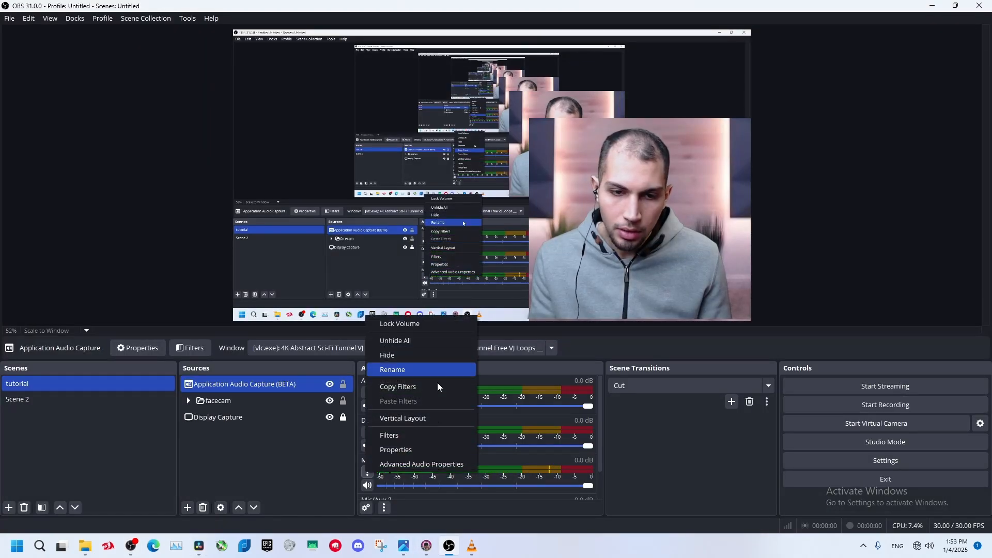
{"action": "left_click", "coordinate": [418, 464]}
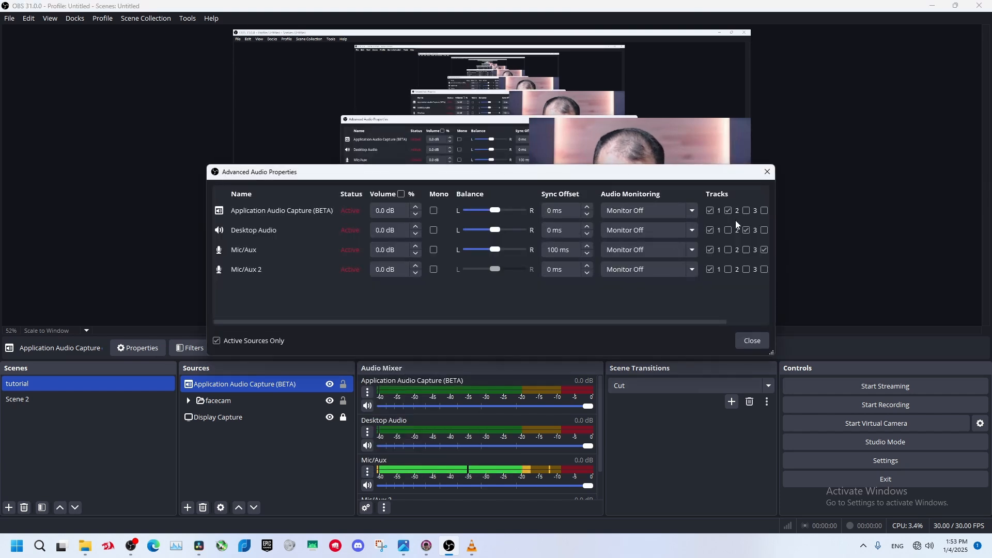
{"action": "left_click_drag", "start_coordinate": [627, 324], "coordinate": [704, 328]}
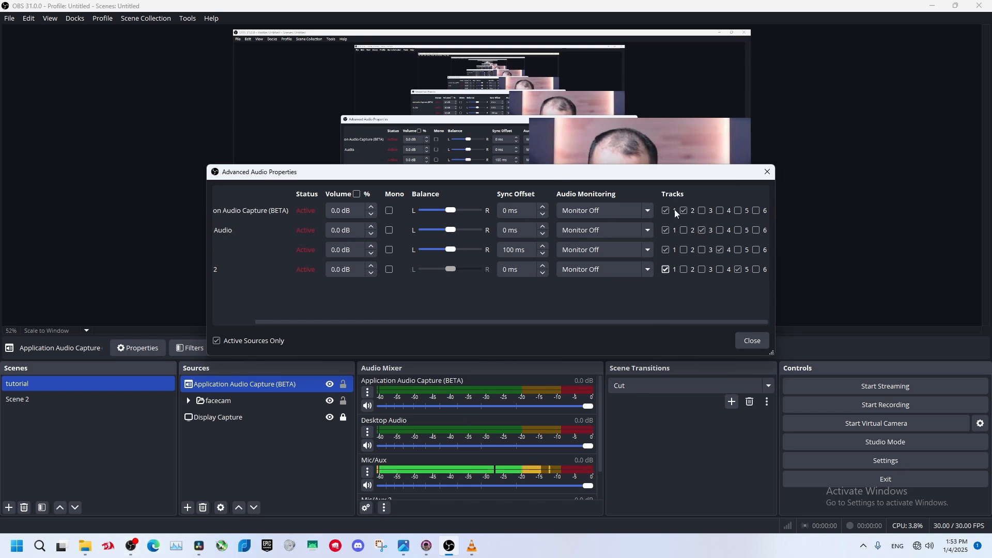
{"action": "left_click", "coordinate": [199, 546]}
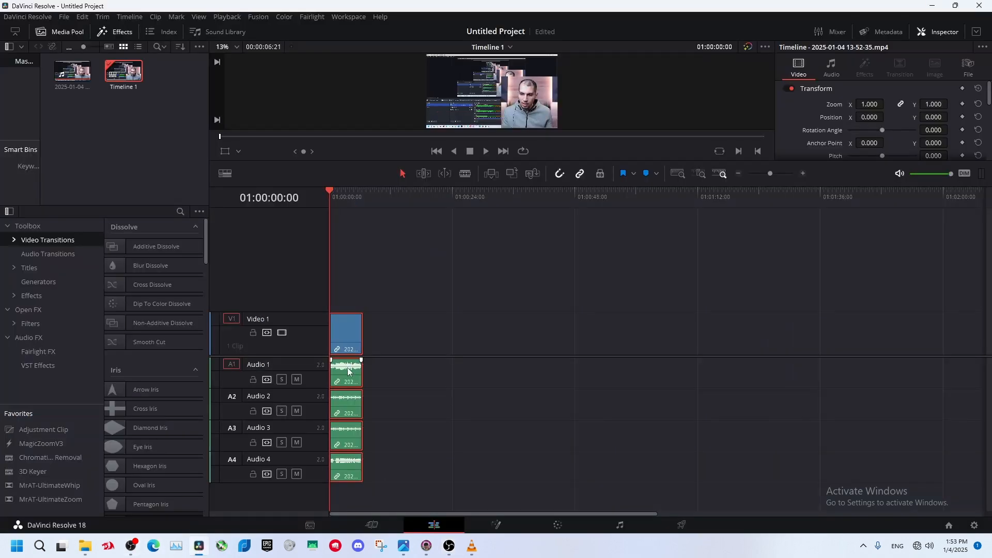
{"action": "left_click", "coordinate": [448, 546]}
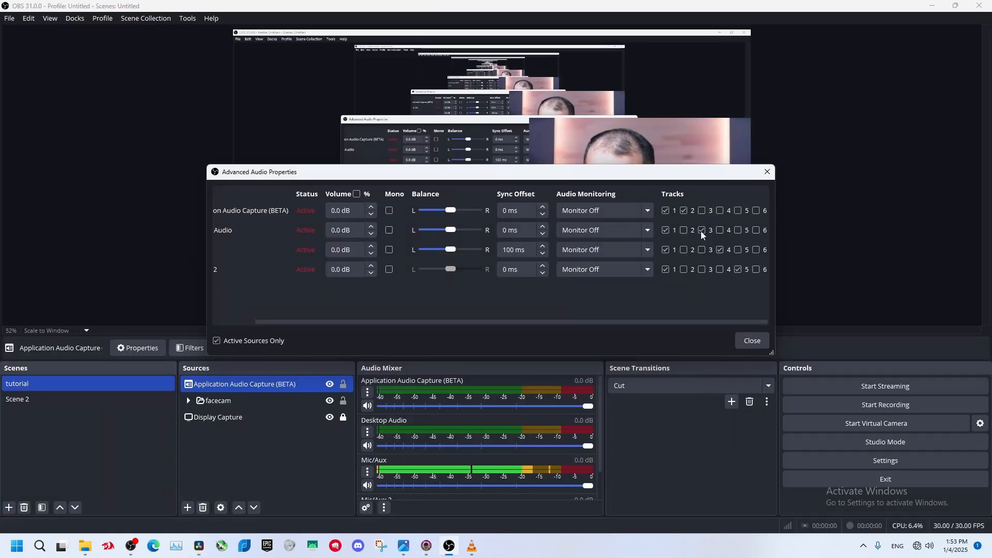
Switch to DaVinci Resolve, fit the whole recording in the timeline, and unlink its video and audio clips
{"action": "key", "text": "alt+Tab"}
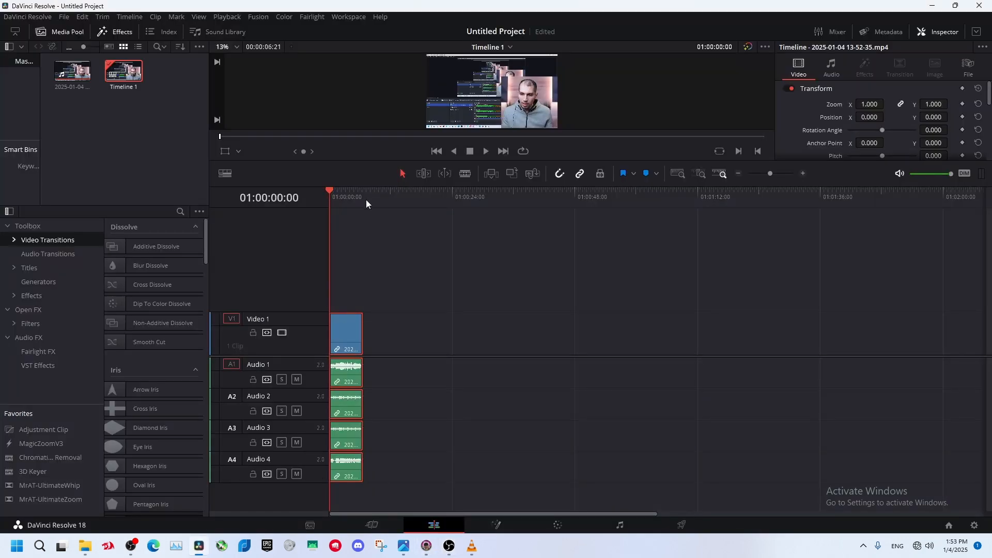
{"action": "key", "text": "shift+z"}
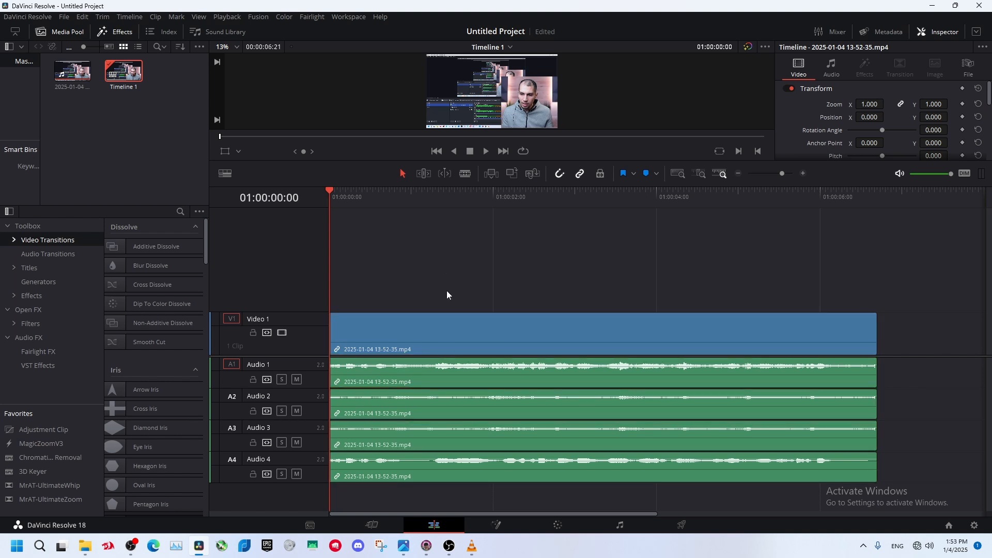
{"action": "right_click", "coordinate": [443, 343]}
{"action": "left_click", "coordinate": [462, 361]}
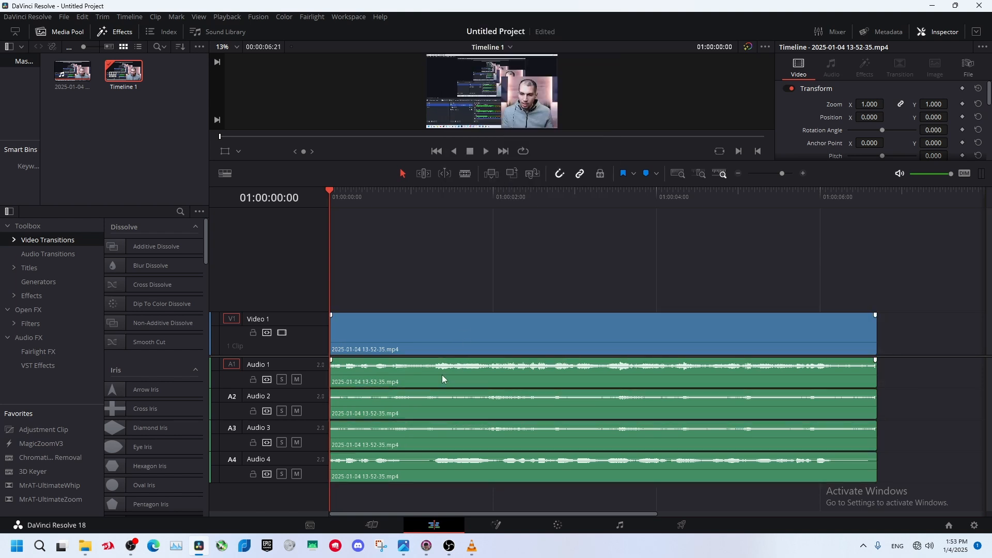
Select the separate audio clips on the timeline one after another to examine the waveform of each recorded track
{"action": "left_click_drag", "start_coordinate": [442, 379], "coordinate": [422, 374]}
{"action": "left_click", "coordinate": [424, 414]}
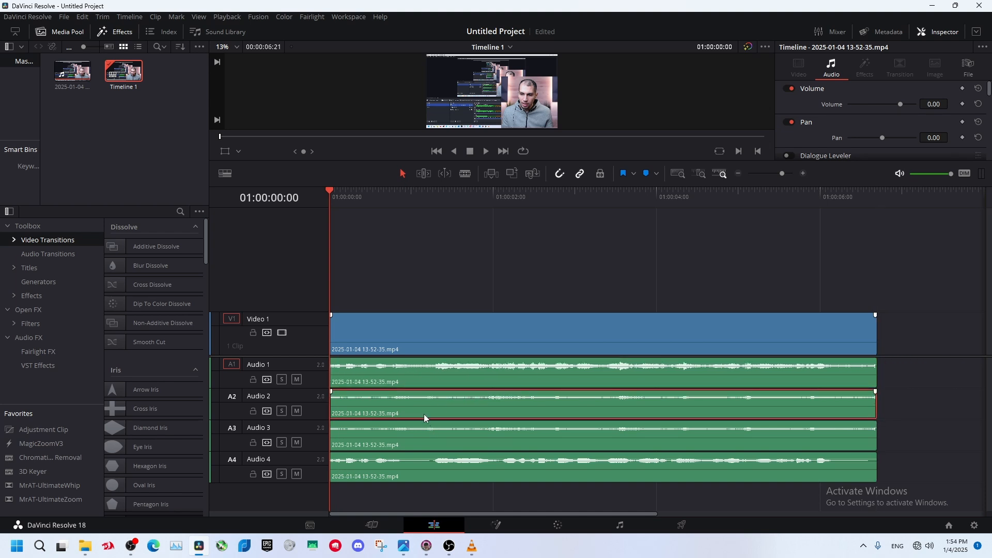
{"action": "left_click", "coordinate": [428, 468]}
{"action": "left_click", "coordinate": [456, 435]}
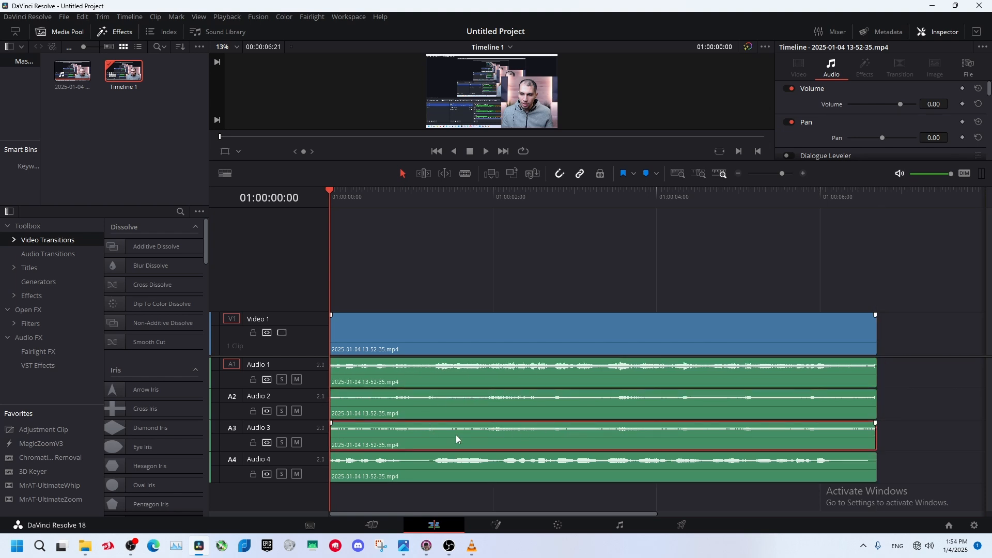
{"action": "left_click", "coordinate": [512, 408]}
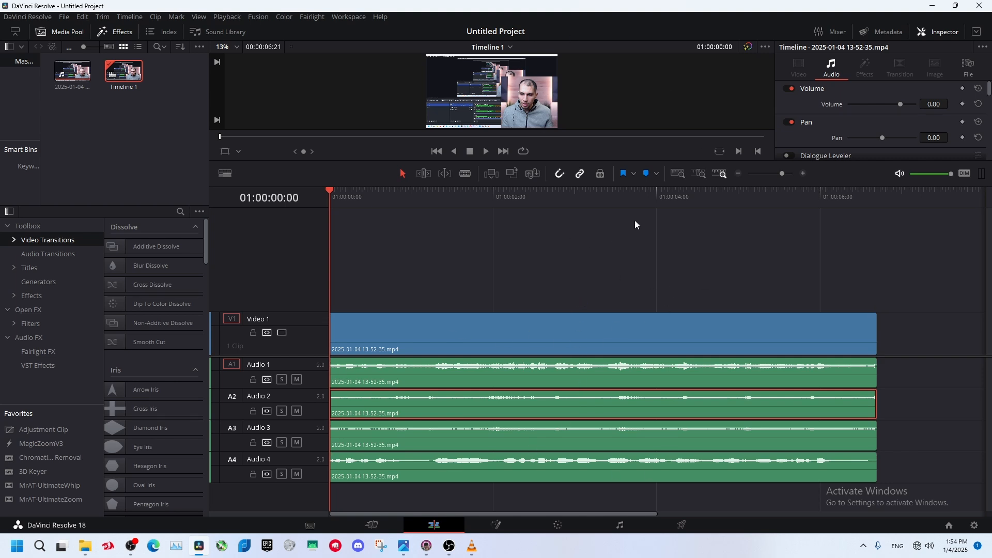
{"action": "left_click", "coordinate": [392, 370]}
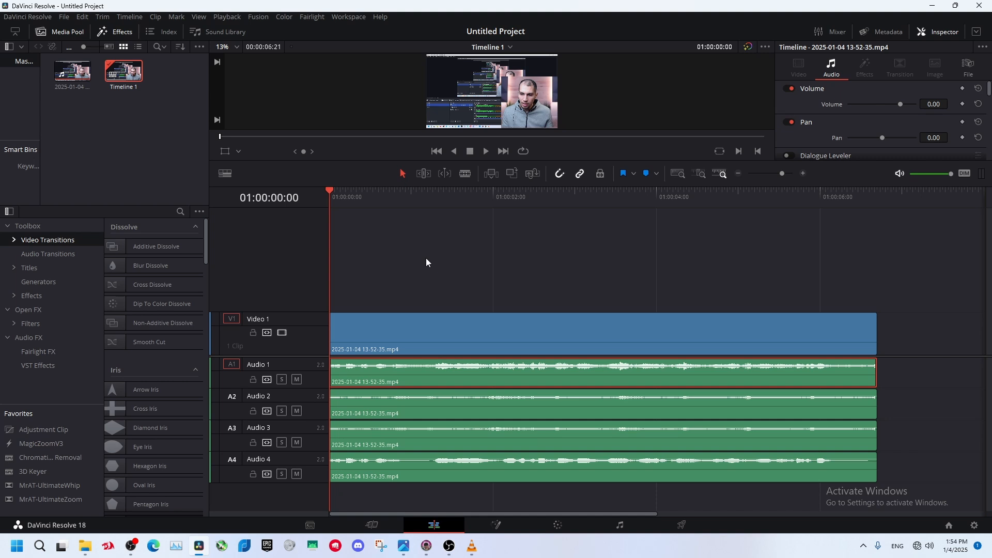
Switch back to OBS Studio and review the audio track selections in the Output settings
{"action": "left_click", "coordinate": [932, 6]}
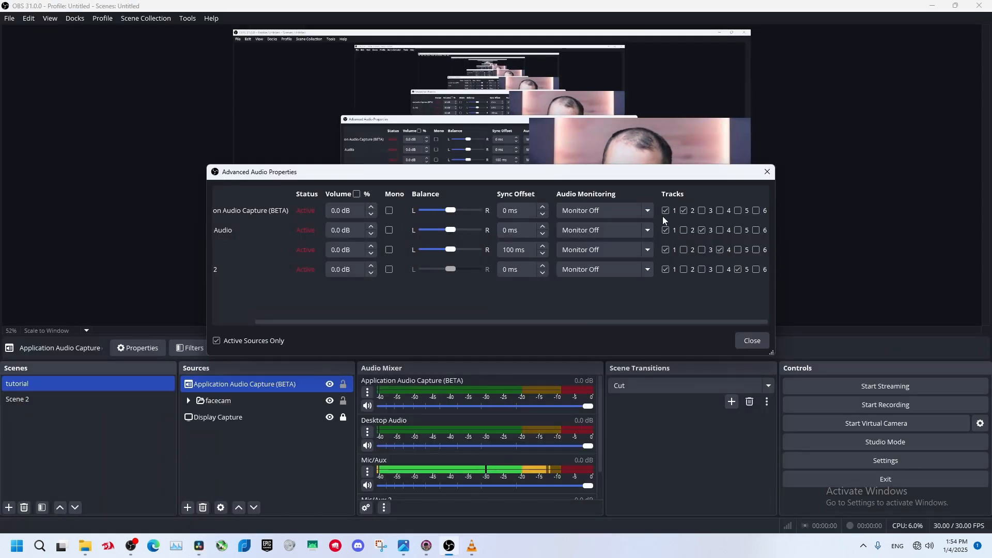
{"action": "left_click", "coordinate": [878, 461]}
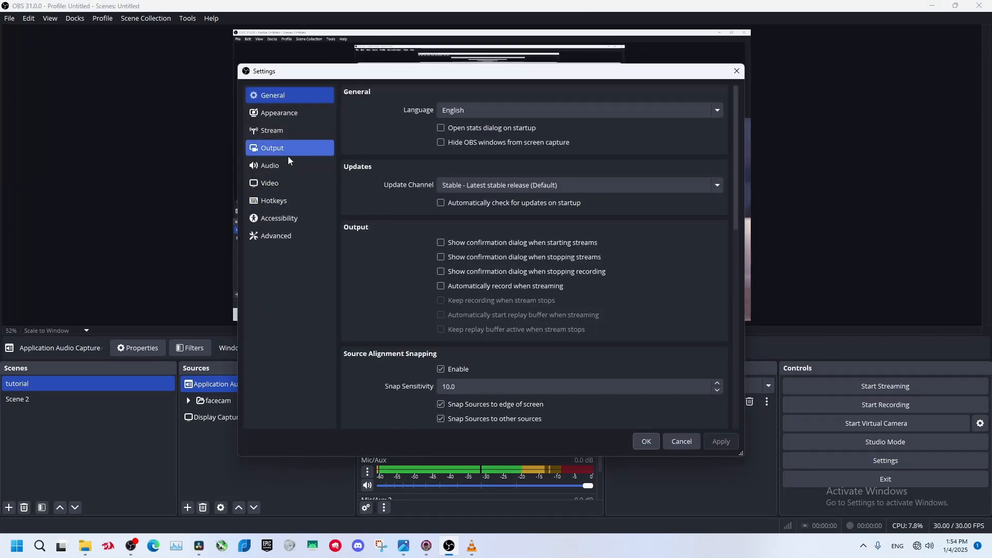
{"action": "left_click", "coordinate": [286, 147]}
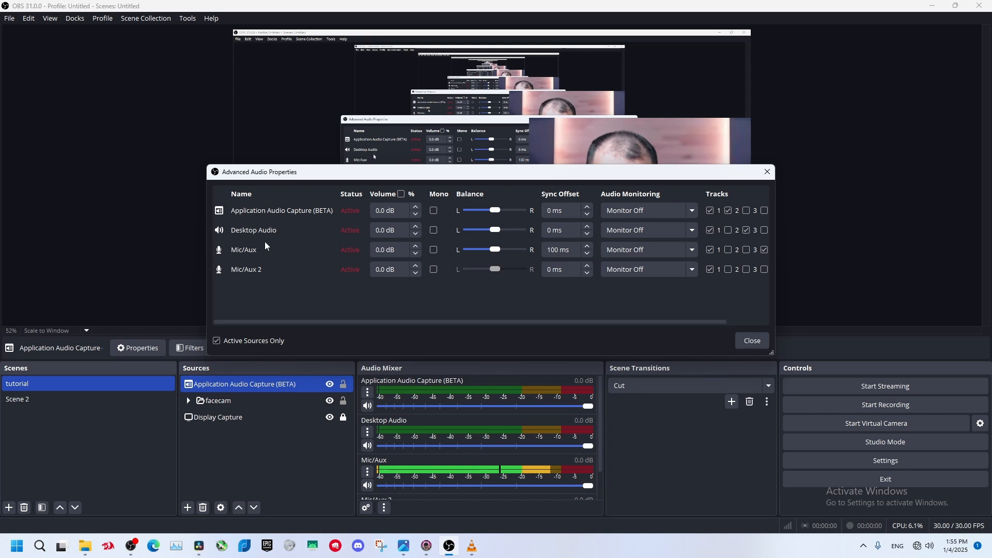
Remove Application Audio Capture from audio track 1 and close the Advanced Audio Properties
{"action": "left_click", "coordinate": [710, 210]}
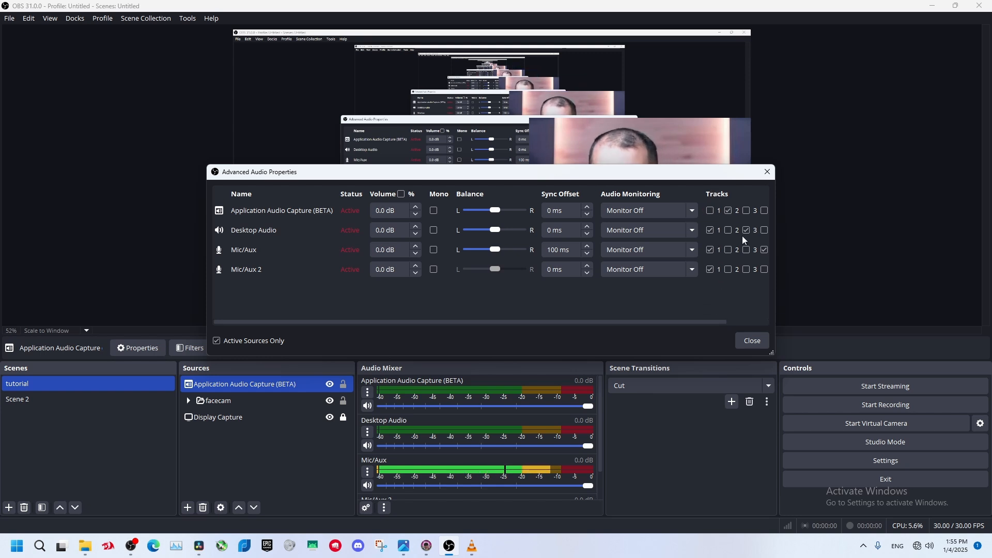
{"action": "left_click", "coordinate": [753, 341]}
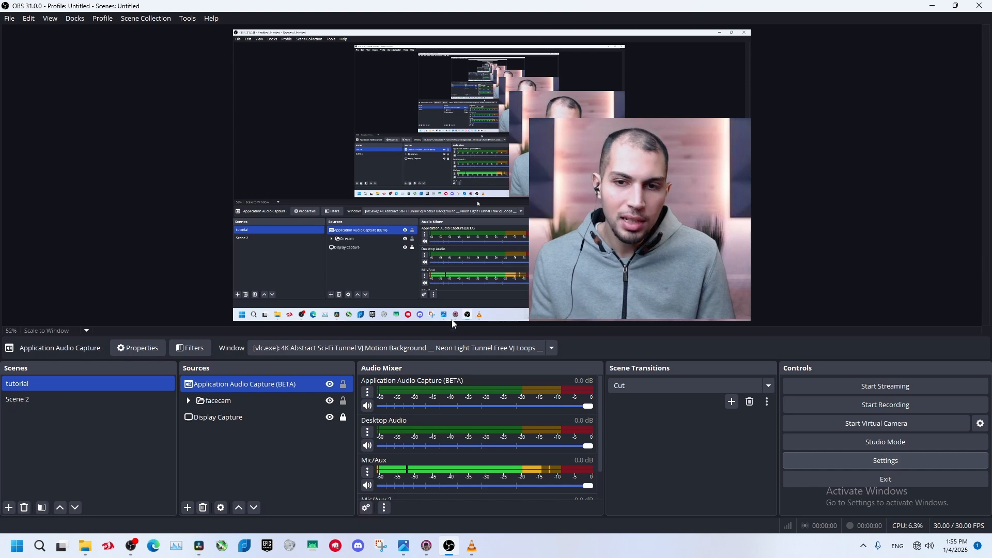
Disable audio tracks 2, 3 and 4 for recording in the Output settings, leaving only track 1, and save the change
{"action": "left_click", "coordinate": [885, 460]}
{"action": "left_click", "coordinate": [260, 149]}
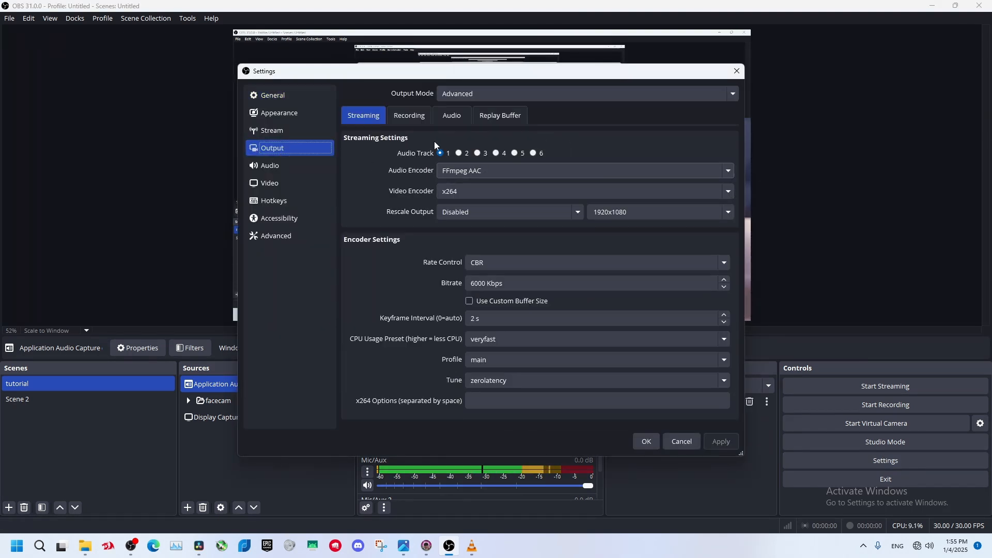
{"action": "left_click", "coordinate": [413, 119]}
{"action": "left_click", "coordinate": [460, 272]}
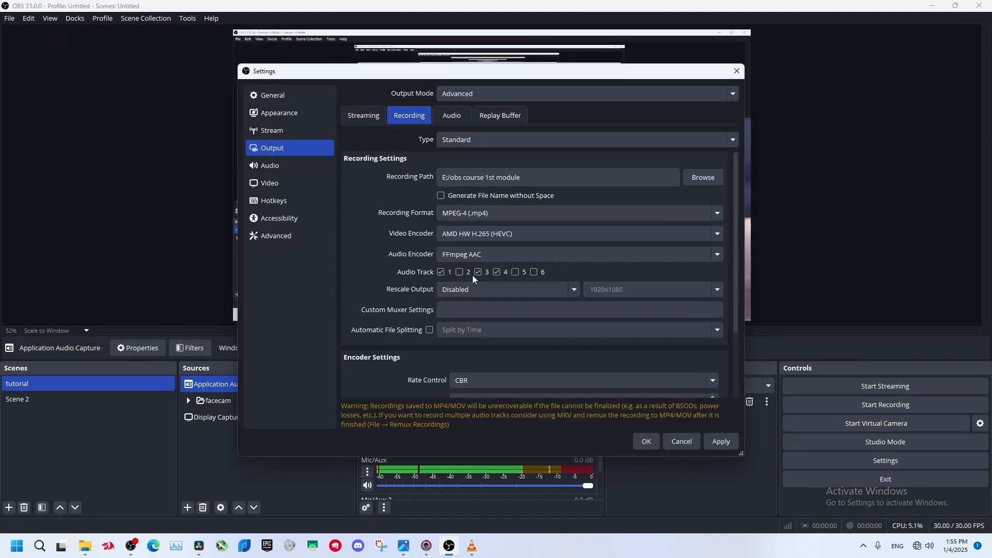
{"action": "left_click", "coordinate": [479, 272]}
{"action": "left_click", "coordinate": [497, 273]}
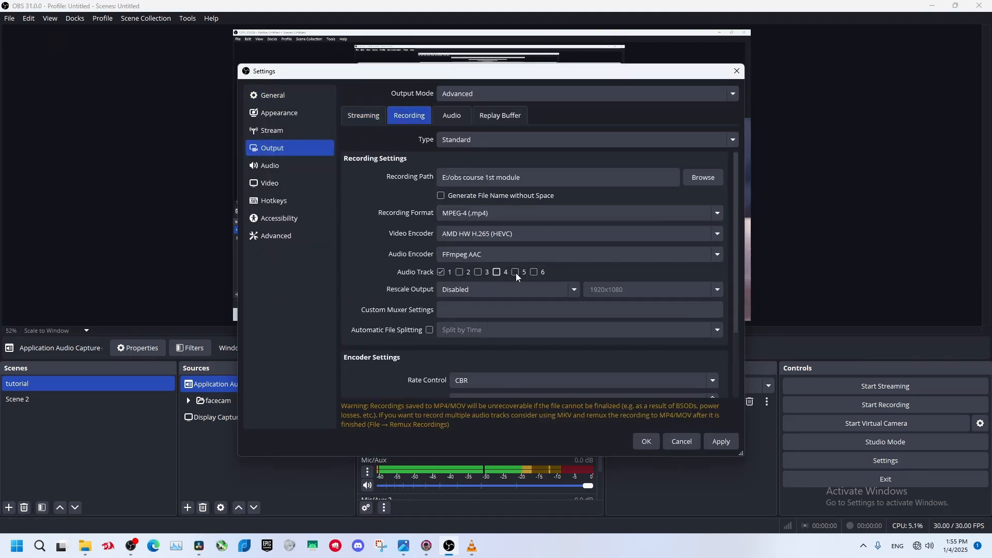
{"action": "left_click", "coordinate": [718, 441]}
{"action": "left_click", "coordinate": [645, 441]}
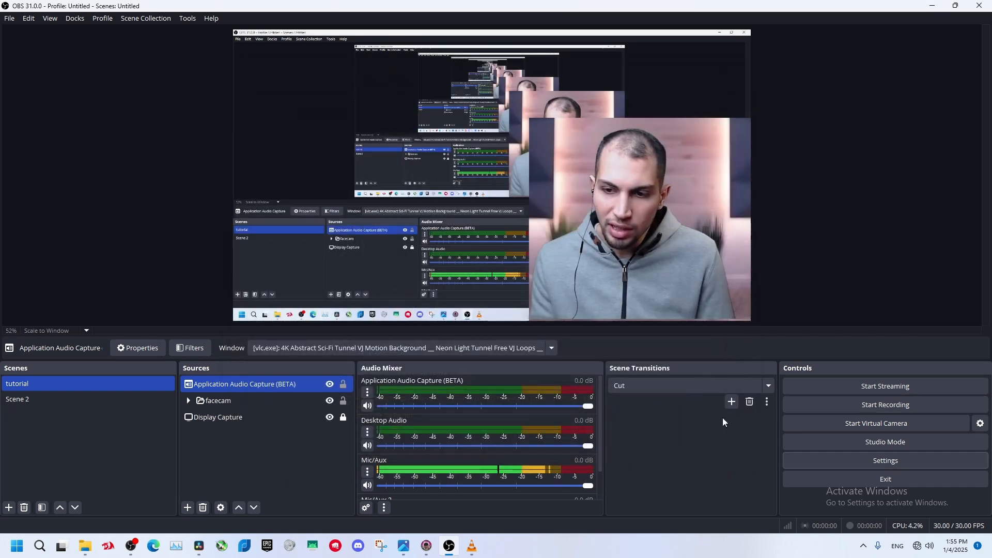
Record a short test clip, stop the recording, and open the folder containing the saved file
{"action": "left_click", "coordinate": [902, 411]}
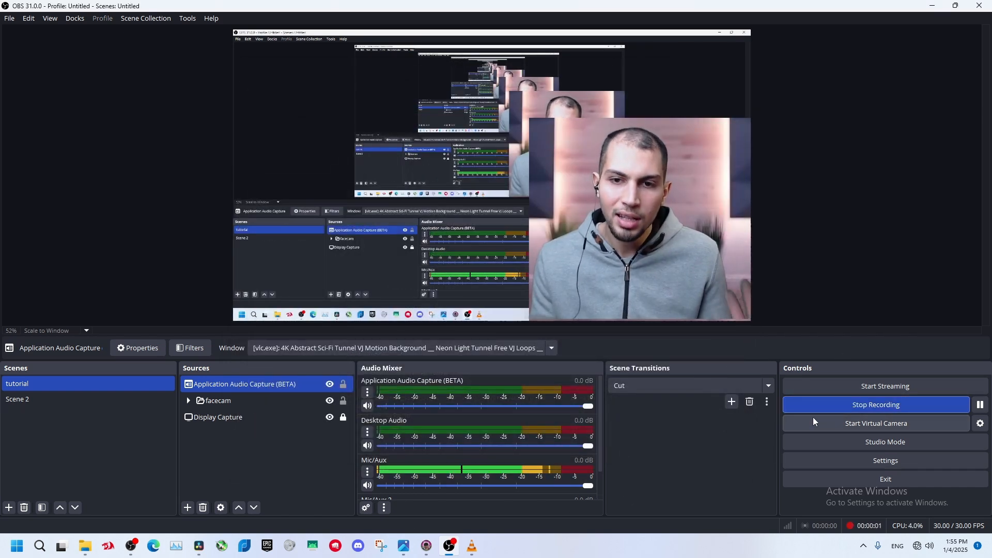
{"action": "left_click", "coordinate": [870, 405]}
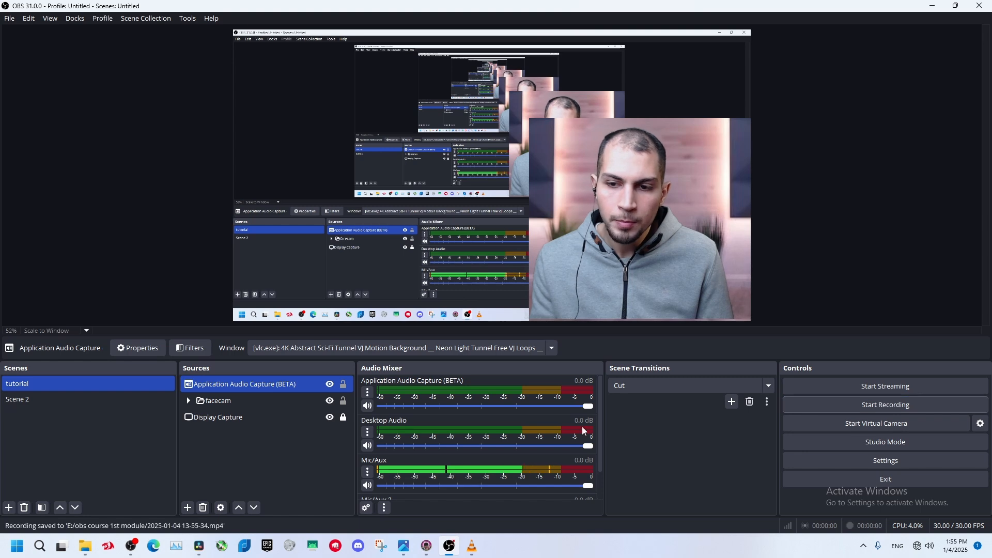
{"action": "left_click", "coordinate": [166, 527]}
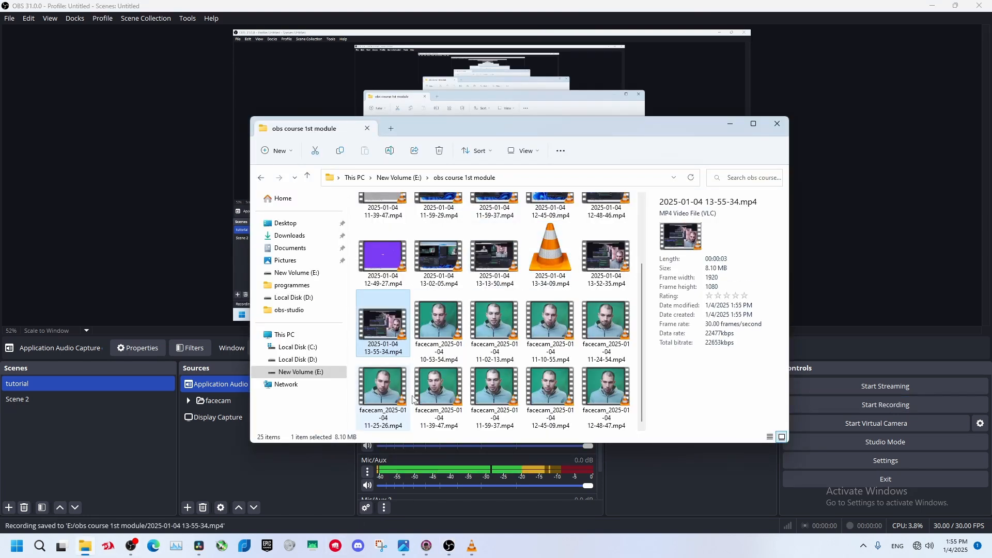
Switch to DaVinci Resolve and delete all video and audio clips from the timeline
{"action": "left_click", "coordinate": [199, 546]}
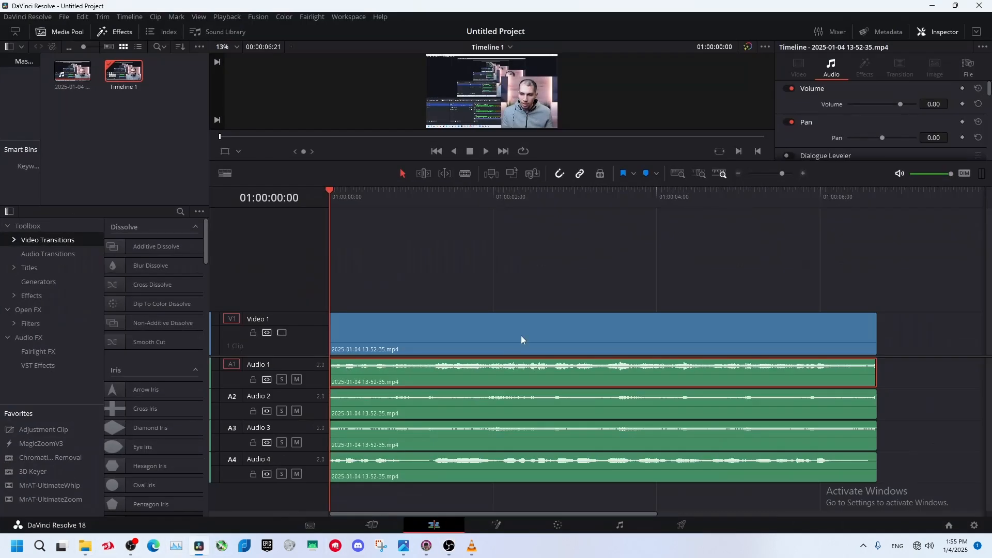
{"action": "left_click_drag", "start_coordinate": [557, 264], "coordinate": [475, 496]}
{"action": "key", "text": "Delete"}
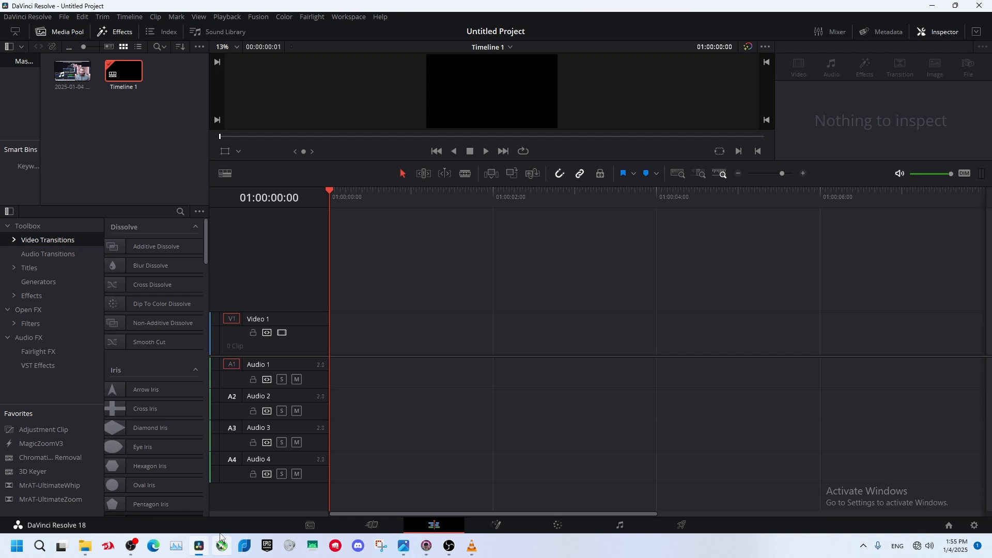
{"action": "left_click", "coordinate": [85, 548]}
{"action": "left_click_drag", "start_coordinate": [383, 326], "coordinate": [335, 342]}
{"action": "left_click_drag", "start_coordinate": [72, 71], "coordinate": [620, 350]}
{"action": "left_click", "coordinate": [712, 257]}
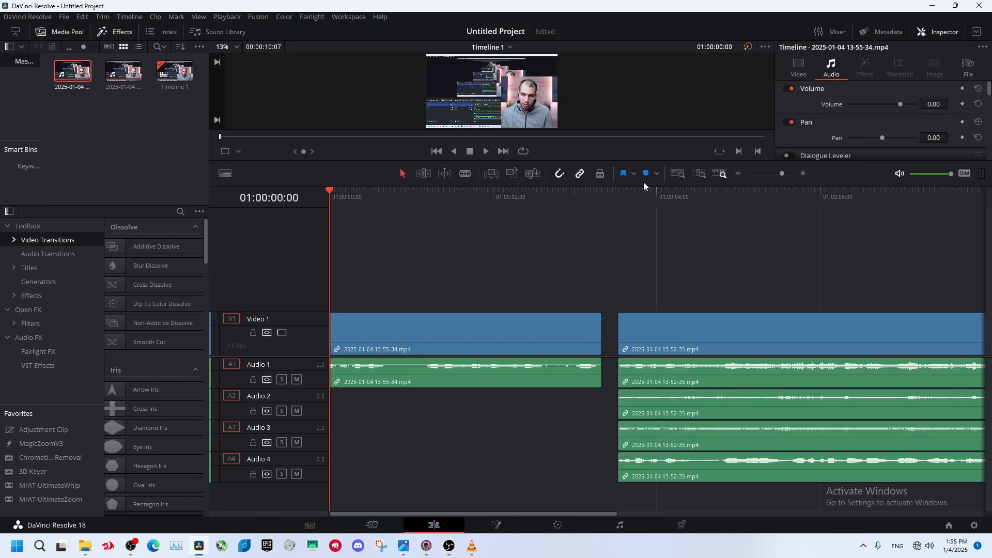